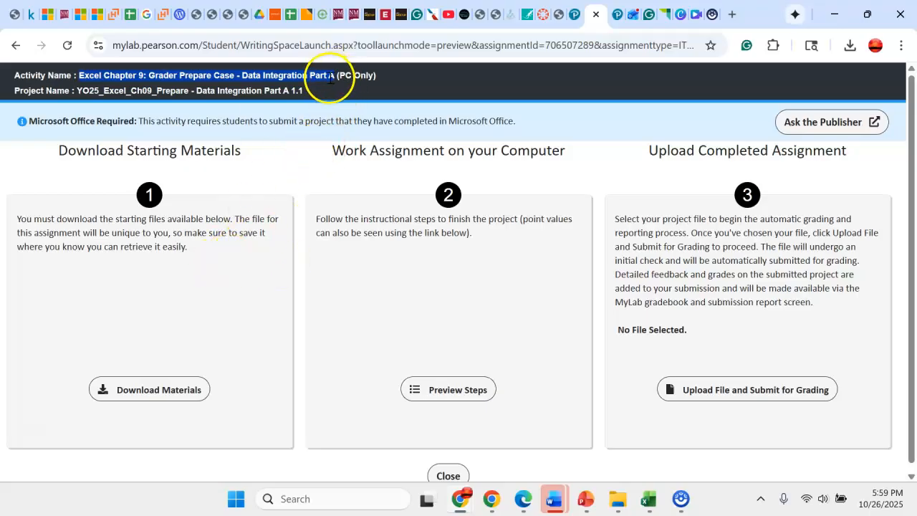
{"action": "left_click", "coordinate": [288, 78]}
{"action": "left_click", "coordinate": [244, 74]}
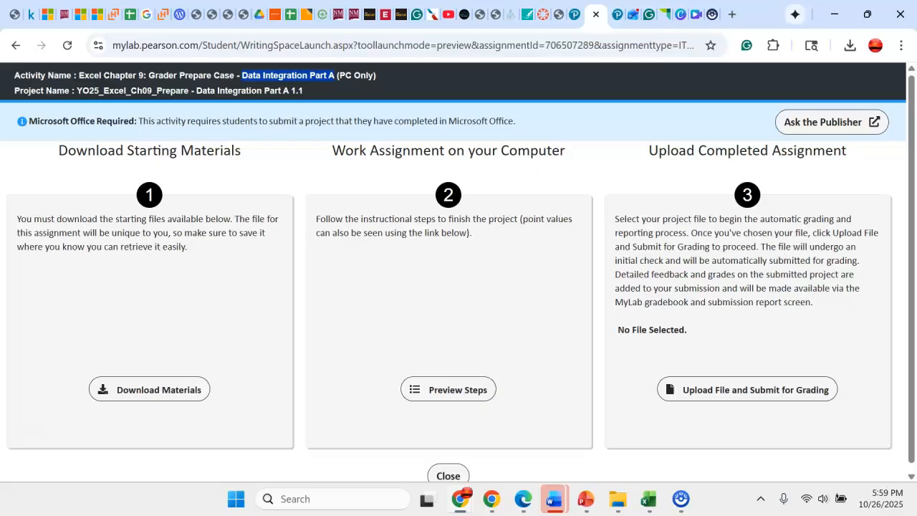
Step: From the starting materials, download the Excel_Ch09_Prepare_DataIntegration1of3.xlsx workbook and Excel_Ch09_Prepare_Customers.csv
{"action": "left_click", "coordinate": [137, 396]}
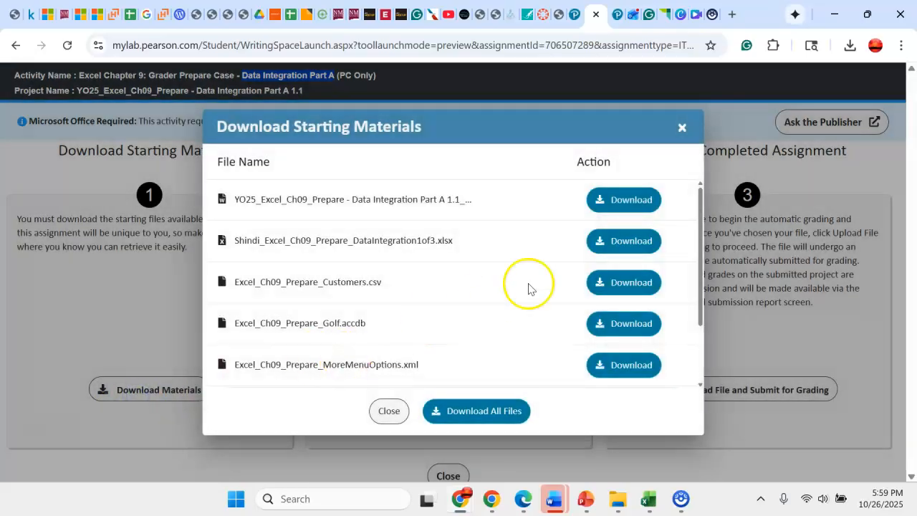
{"action": "mouse_move", "coordinate": [702, 196]}
{"action": "left_mouse_down"}
{"action": "mouse_move", "coordinate": [701, 230]}
{"action": "mouse_move", "coordinate": [703, 194]}
{"action": "left_mouse_up"}
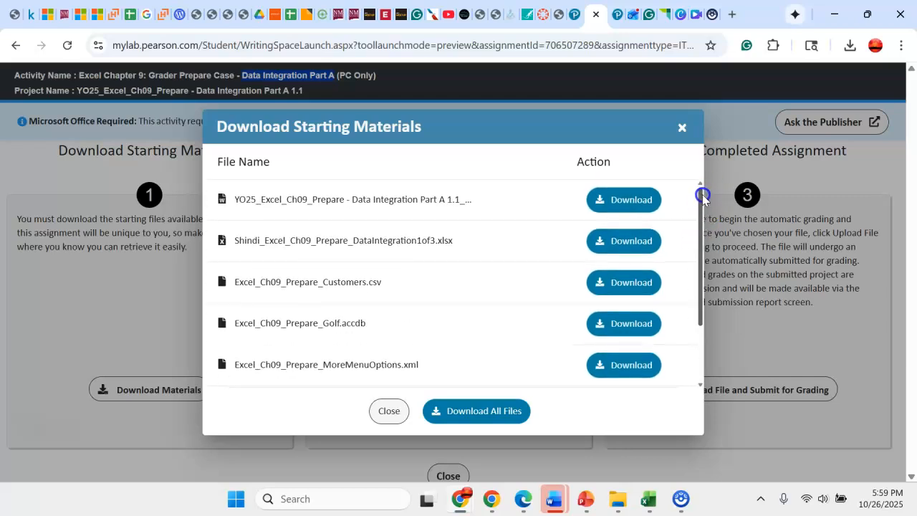
{"action": "left_click", "coordinate": [622, 200]}
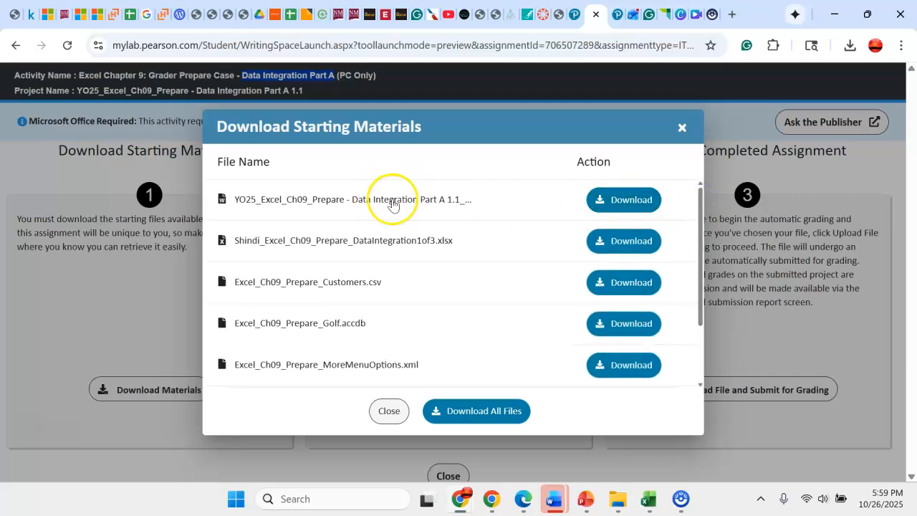
{"action": "left_click", "coordinate": [605, 247]}
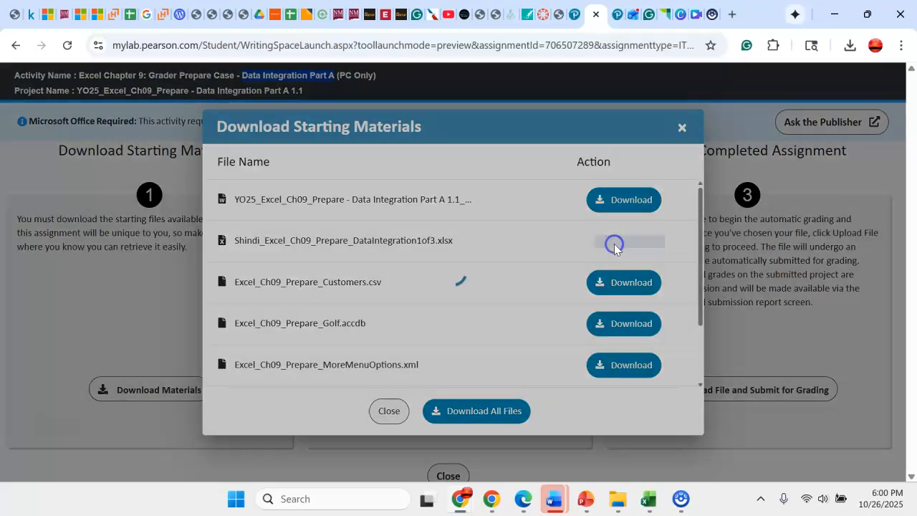
{"action": "left_click", "coordinate": [620, 286]}
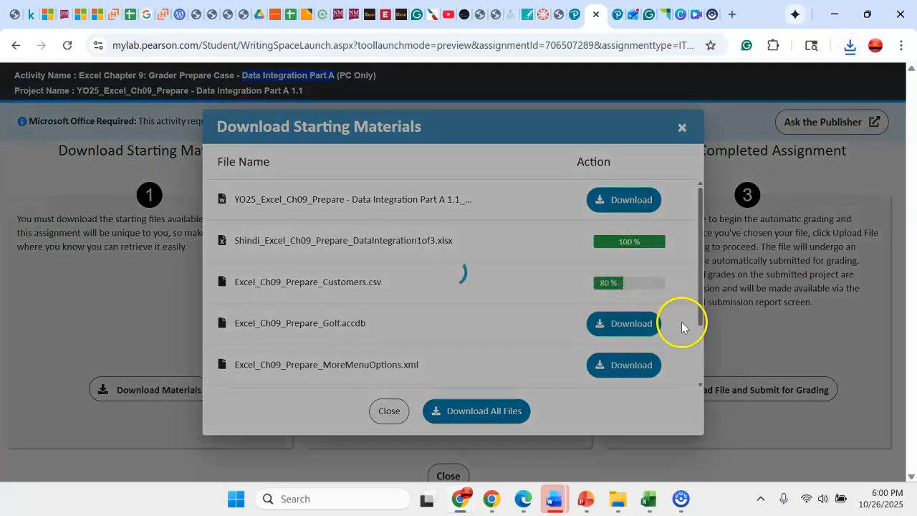
Step: Download Excel_Ch09_Prepare_MoreMenuOptions.xml, Excel_Ch09_Prepare_Suppliers.htm and Excel_Ch09_Prepare_MenuOptions.xml, and close the list of starting materials
{"action": "left_click_drag", "start_coordinate": [701, 280], "coordinate": [699, 327]}
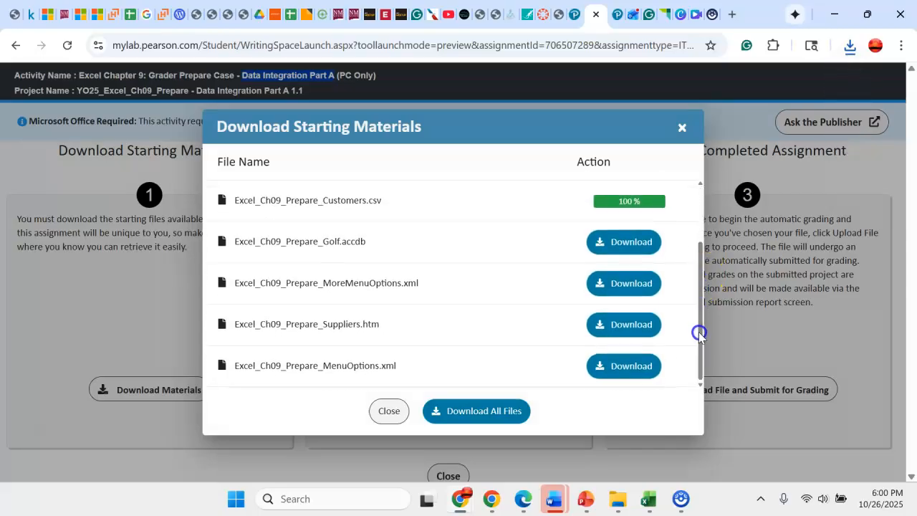
{"action": "left_click", "coordinate": [623, 294]}
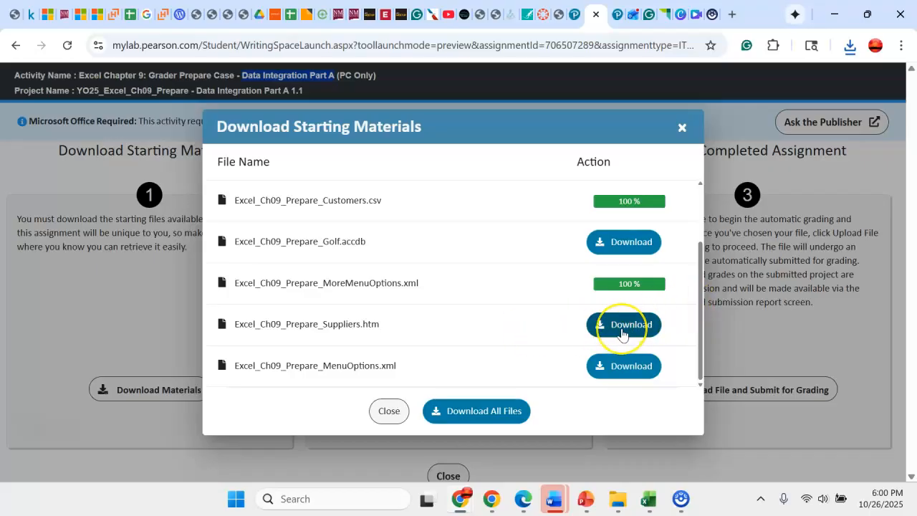
{"action": "left_click", "coordinate": [622, 326]}
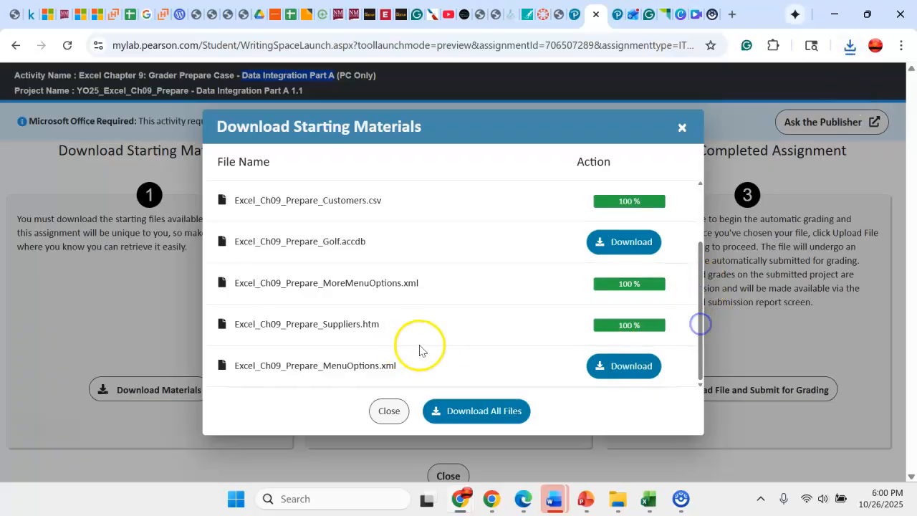
{"action": "left_click", "coordinate": [616, 373]}
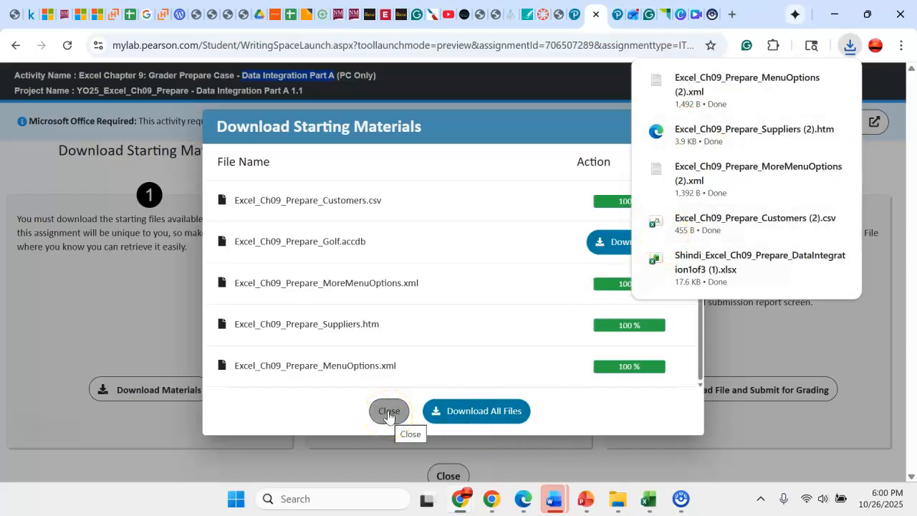
{"action": "left_click", "coordinate": [387, 412]}
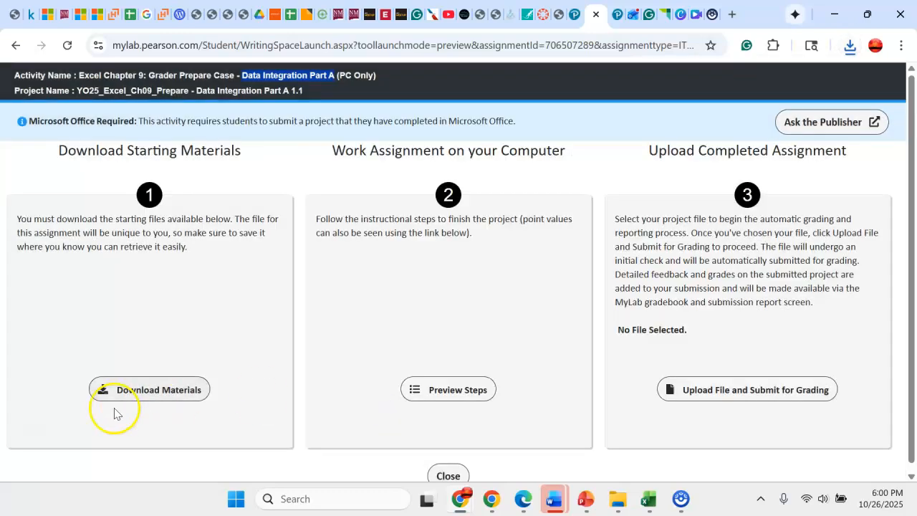
{"action": "left_click", "coordinate": [160, 394]}
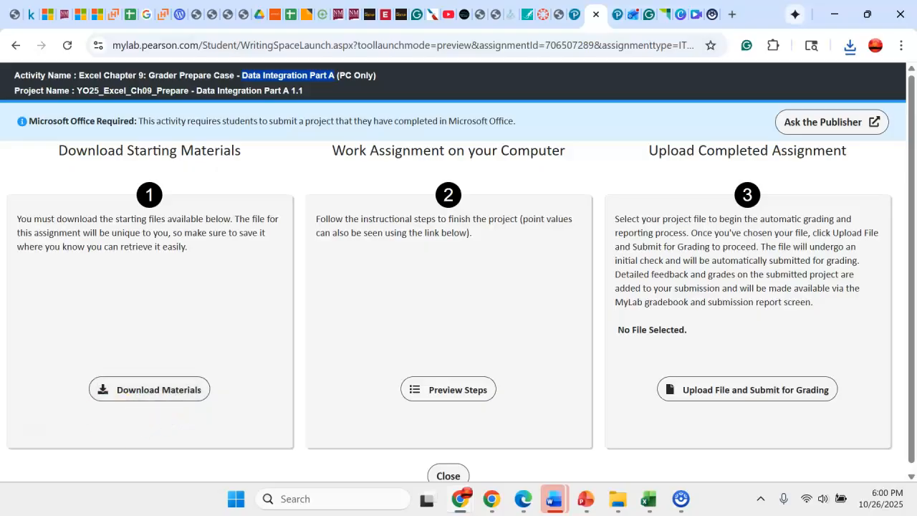
Step: Switch to the Part A instructions in Word and read the project description and step 2's web query directions, including the Suppliers.htm file location
{"action": "mouse_move", "coordinate": [553, 496]}
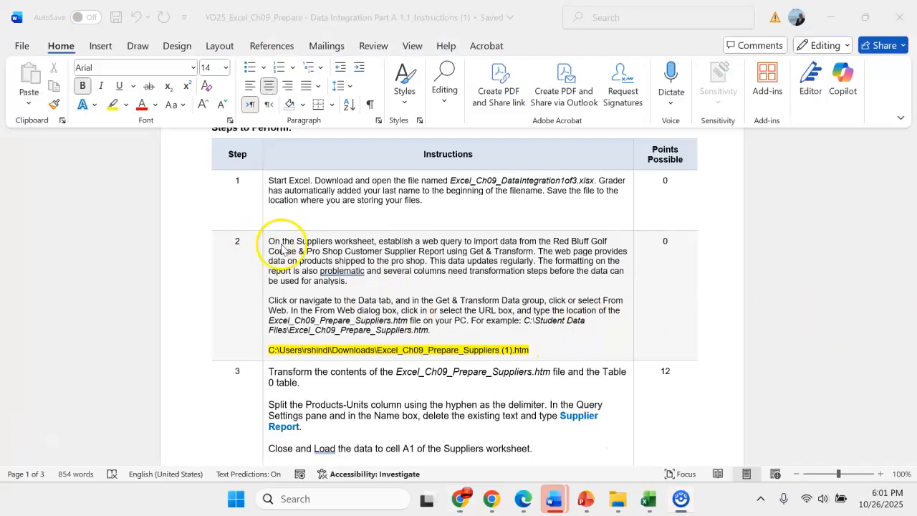
{"action": "left_click", "coordinate": [276, 244]}
{"action": "left_click", "coordinate": [289, 265]}
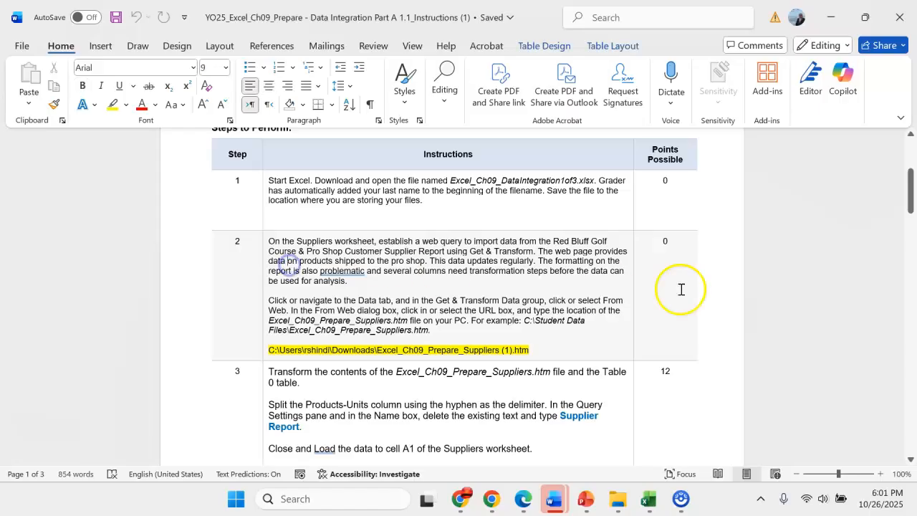
{"action": "left_click_drag", "start_coordinate": [910, 206], "coordinate": [910, 172]}
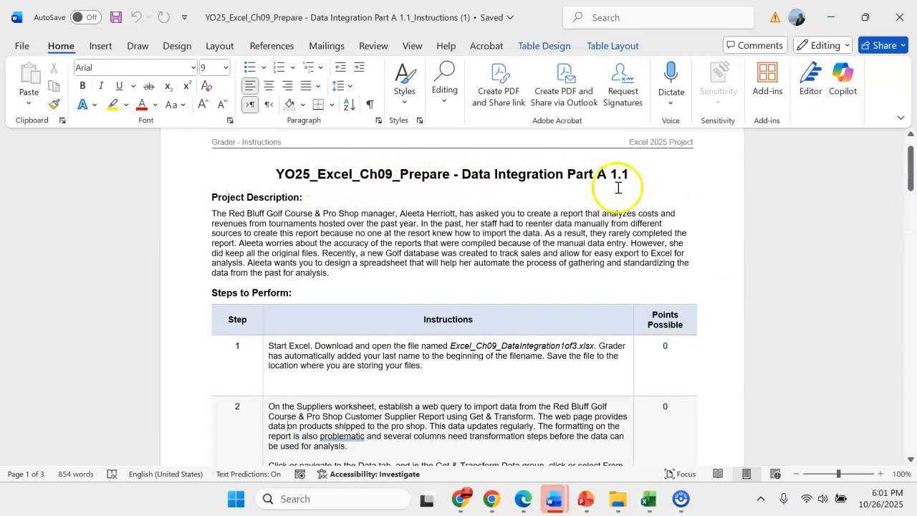
{"action": "left_click", "coordinate": [908, 166]}
{"action": "left_click_drag", "start_coordinate": [909, 166], "coordinate": [909, 194]}
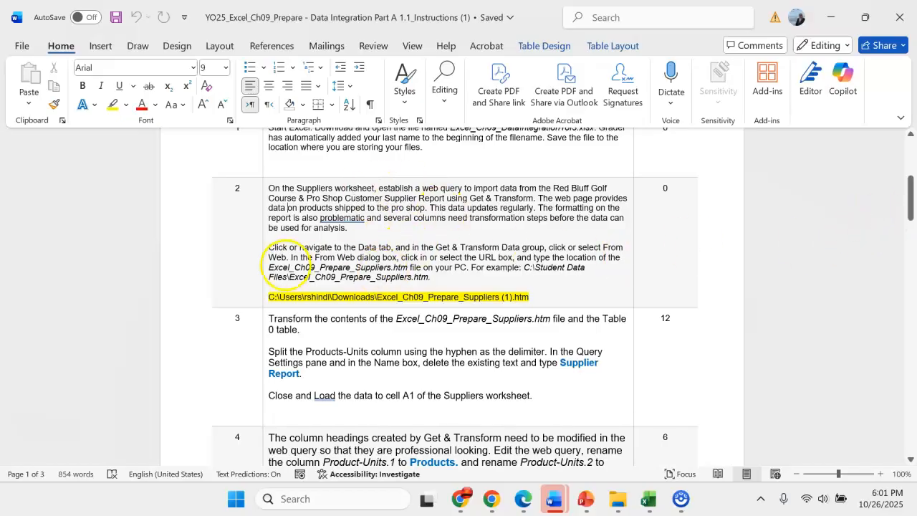
{"action": "left_click_drag", "start_coordinate": [435, 247], "coordinate": [515, 249]}
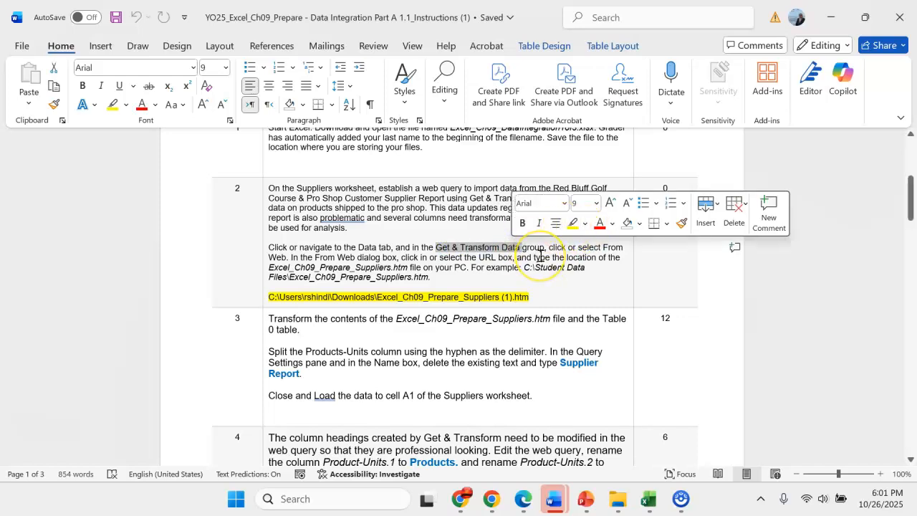
{"action": "left_click", "coordinate": [539, 258]}
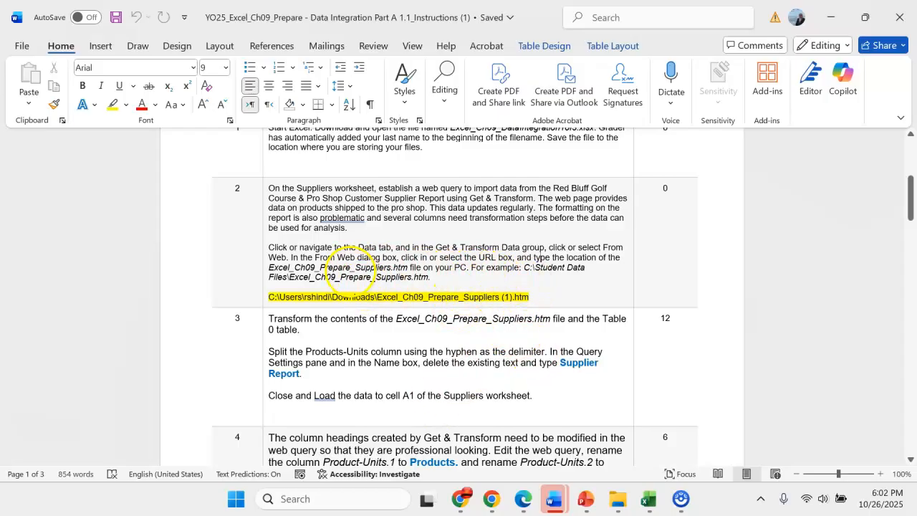
{"action": "left_click", "coordinate": [515, 272]}
{"action": "mouse_move", "coordinate": [524, 270]}
{"action": "left_mouse_down"}
{"action": "mouse_move", "coordinate": [561, 270]}
{"action": "mouse_move", "coordinate": [537, 275]}
{"action": "left_mouse_up"}
{"action": "left_click", "coordinate": [429, 275]}
{"action": "left_click_drag", "start_coordinate": [429, 275], "coordinate": [292, 280]}
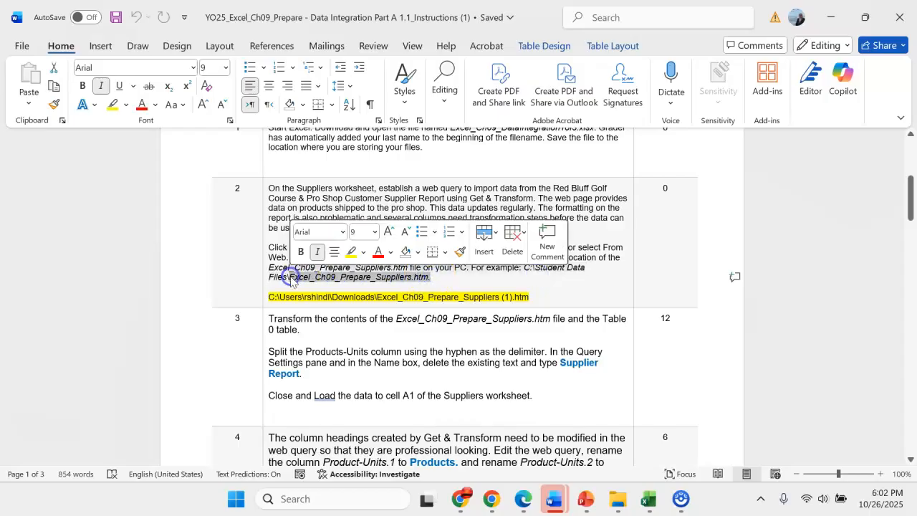
{"action": "left_click", "coordinate": [307, 295]}
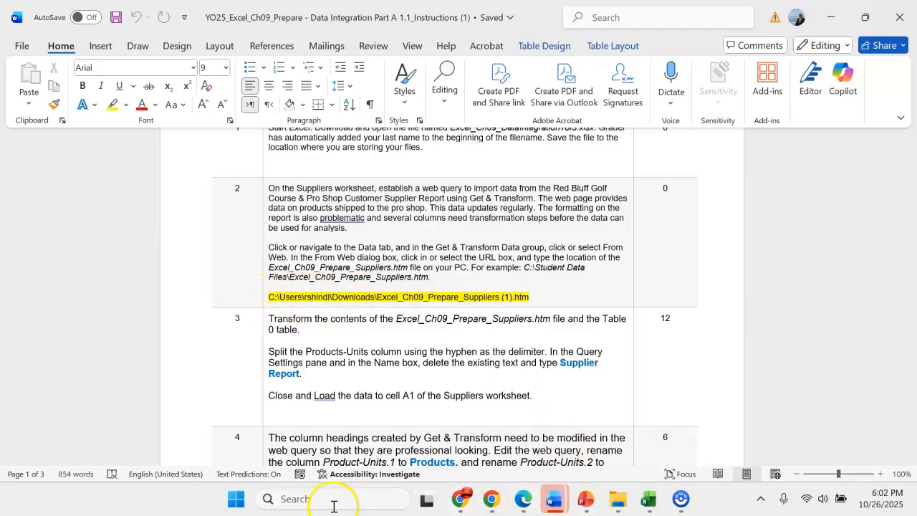
Step: Open the Downloads folder in File Explorer and locate the Excel_Ch09_Prepare_Suppliers (1) file
{"action": "left_click", "coordinate": [236, 499]}
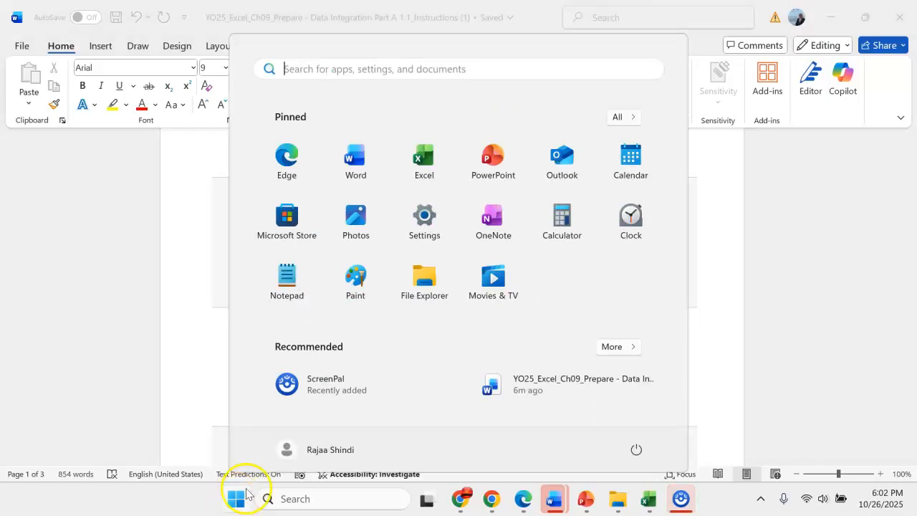
{"action": "left_click", "coordinate": [425, 280]}
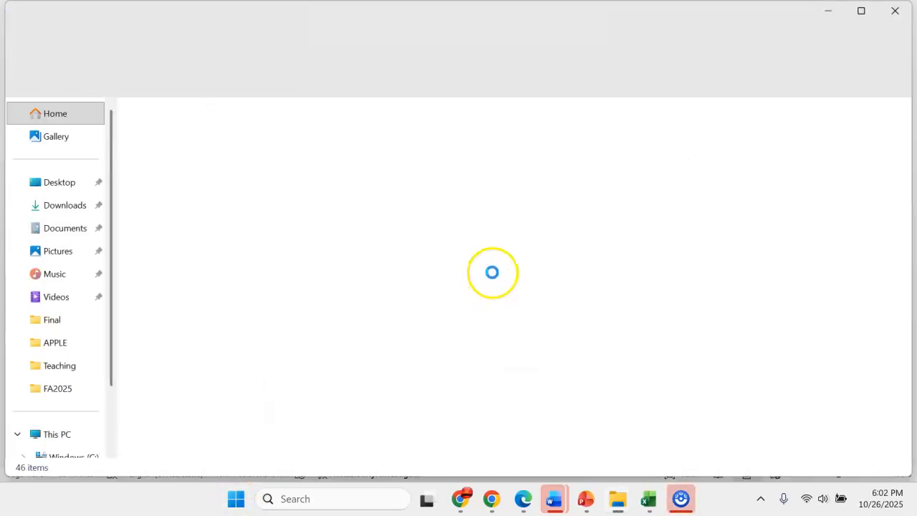
{"action": "left_click", "coordinate": [68, 206]}
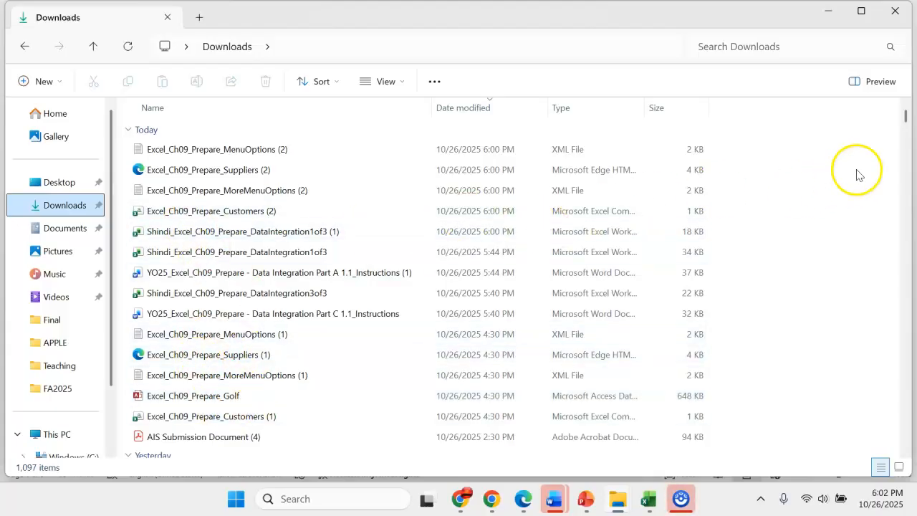
{"action": "left_click_drag", "start_coordinate": [905, 119], "coordinate": [905, 117]}
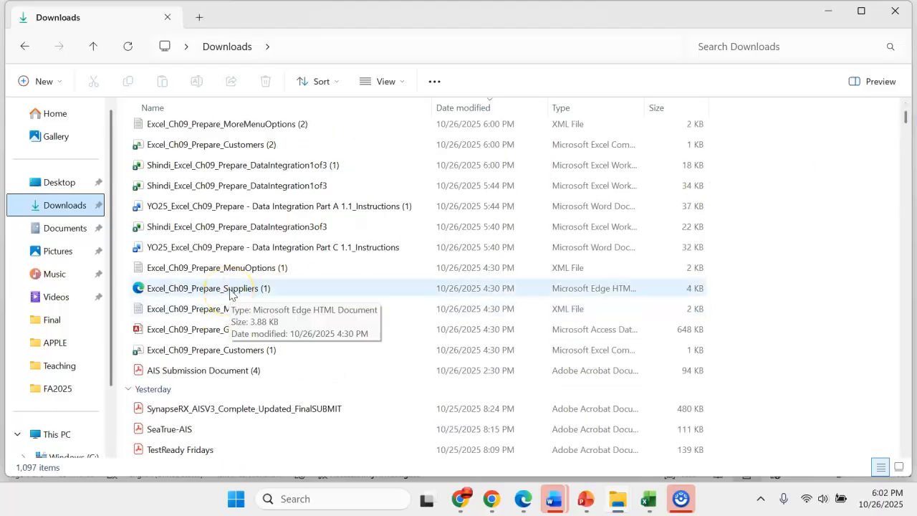
{"action": "right_click", "coordinate": [231, 294]}
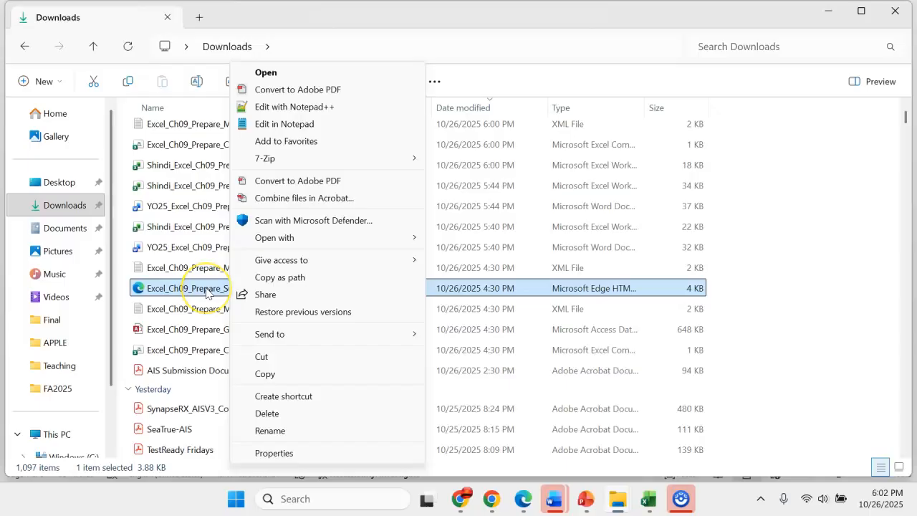
{"action": "left_click", "coordinate": [743, 295]}
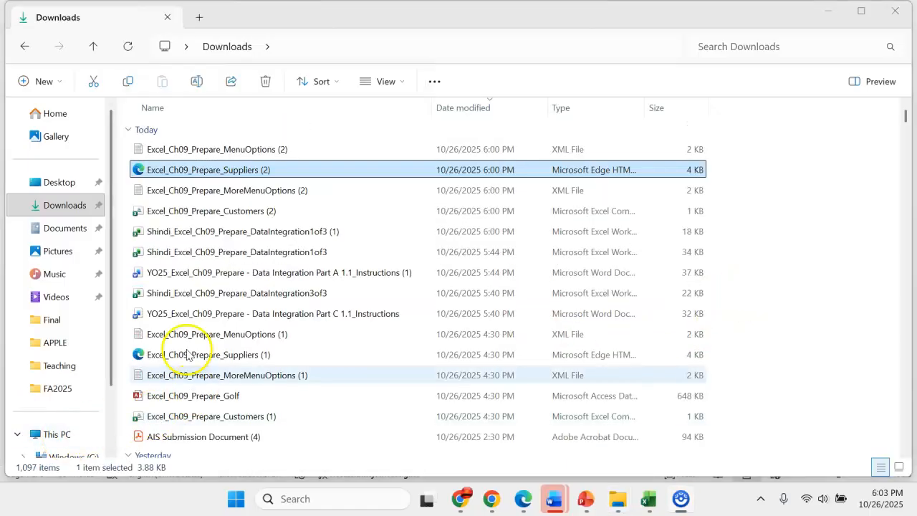
Step: Select the newly downloaded Excel_Ch09_Prepare_Suppliers (2) file and look at its available file actions
{"action": "right_click", "coordinate": [207, 176]}
{"action": "left_click", "coordinate": [186, 172]}
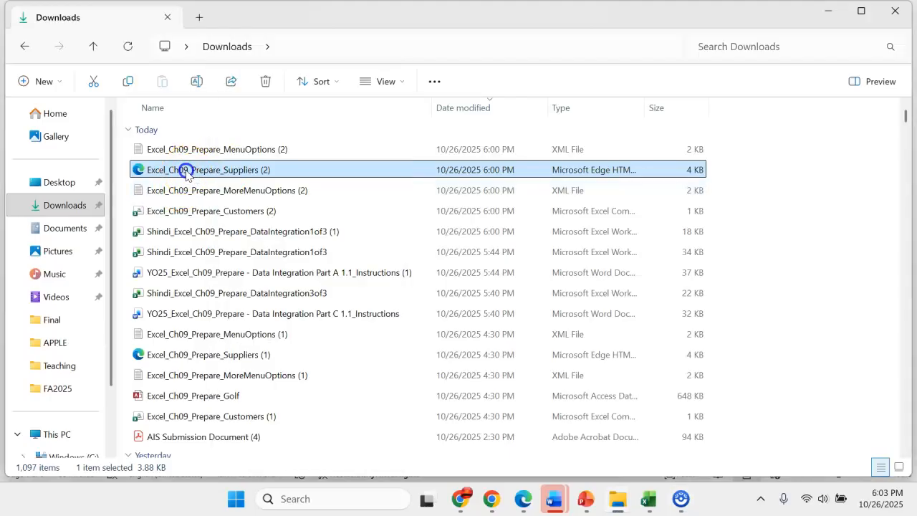
{"action": "right_click", "coordinate": [169, 171]}
{"action": "left_click", "coordinate": [138, 177]}
{"action": "right_click", "coordinate": [140, 175]}
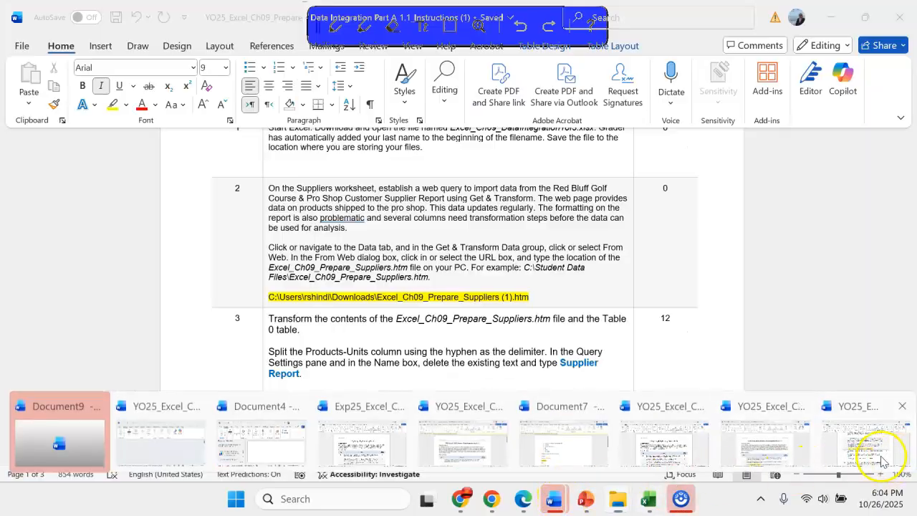
Step: Return to the Part A instructions in Word and copy the highlighted path to Excel_Ch09_Prepare_Suppliers (1).htm in step 2
{"action": "left_click", "coordinate": [886, 440]}
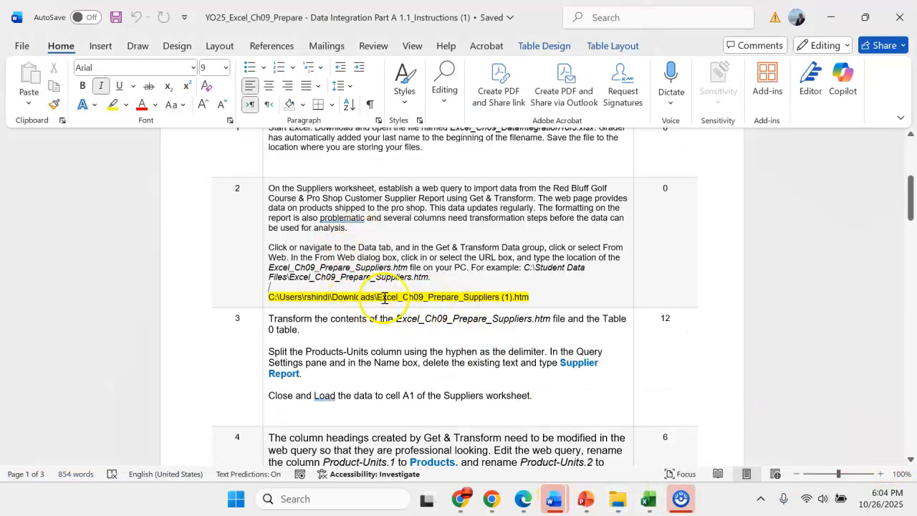
{"action": "left_click_drag", "start_coordinate": [529, 297], "coordinate": [265, 300]}
{"action": "key", "text": "ctrl+c"}
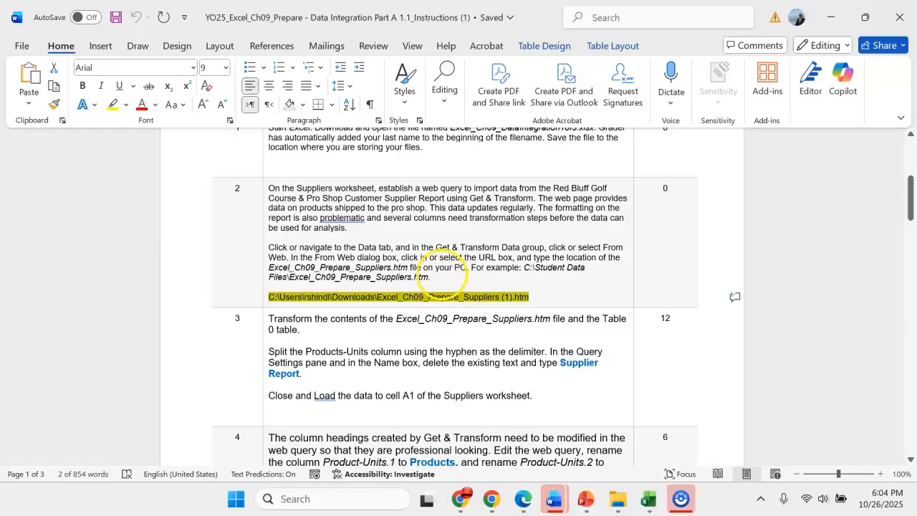
Step: Open the Excel_Ch09_Prepare_DataIntegration3of3 workbook from the Downloads folder in File Explorer
{"action": "mouse_move", "coordinate": [682, 507]}
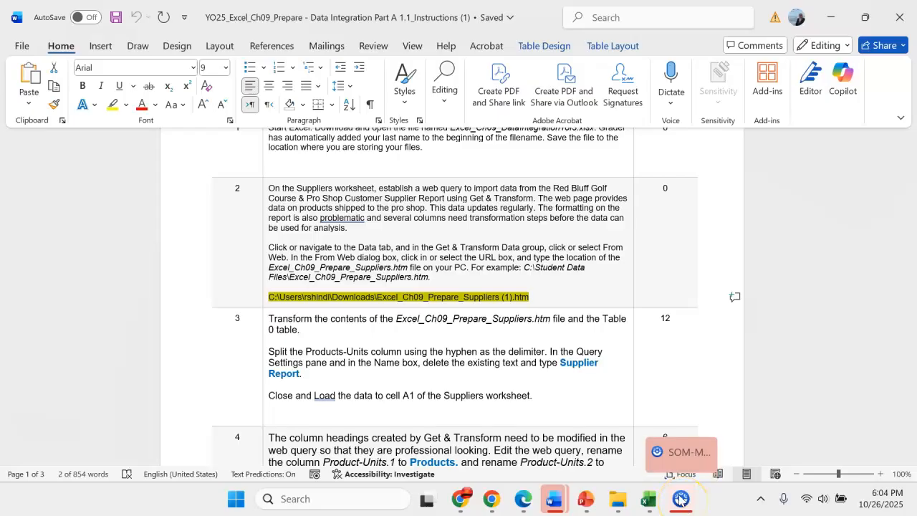
{"action": "left_click", "coordinate": [648, 499]}
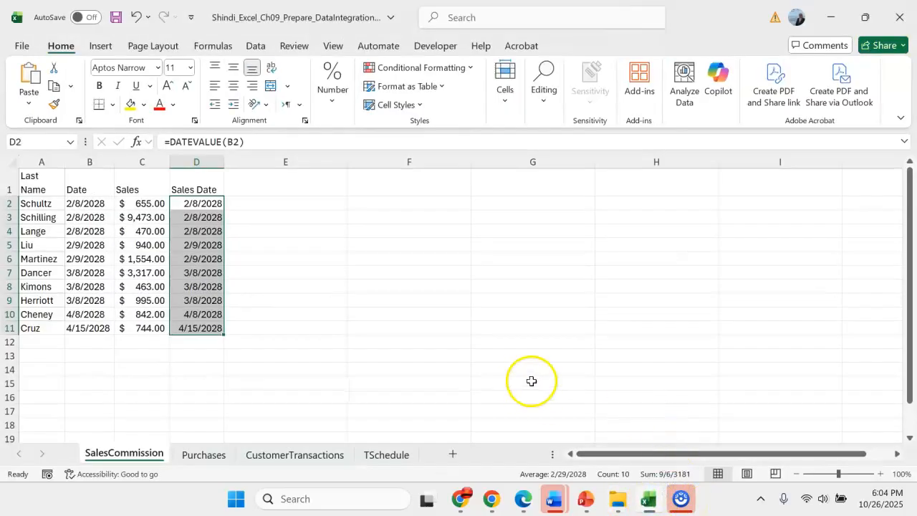
{"action": "left_click", "coordinate": [643, 505]}
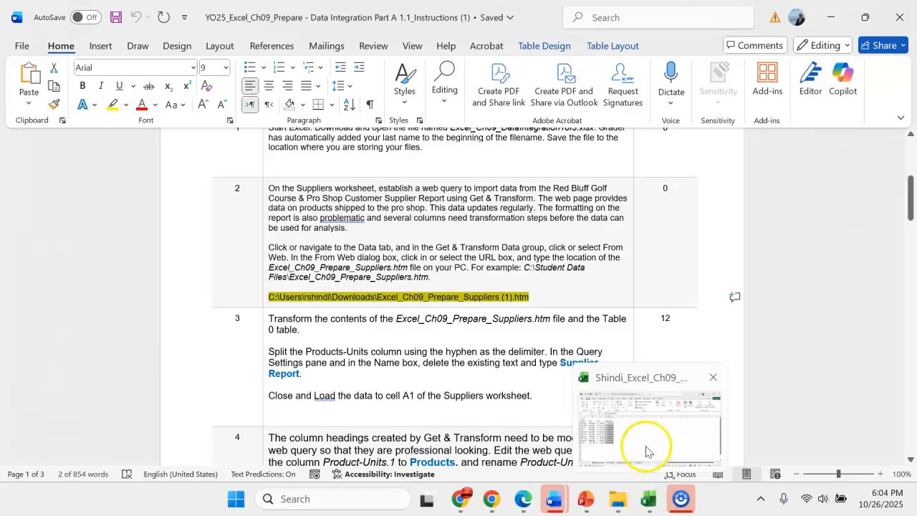
{"action": "mouse_move", "coordinate": [620, 506]}
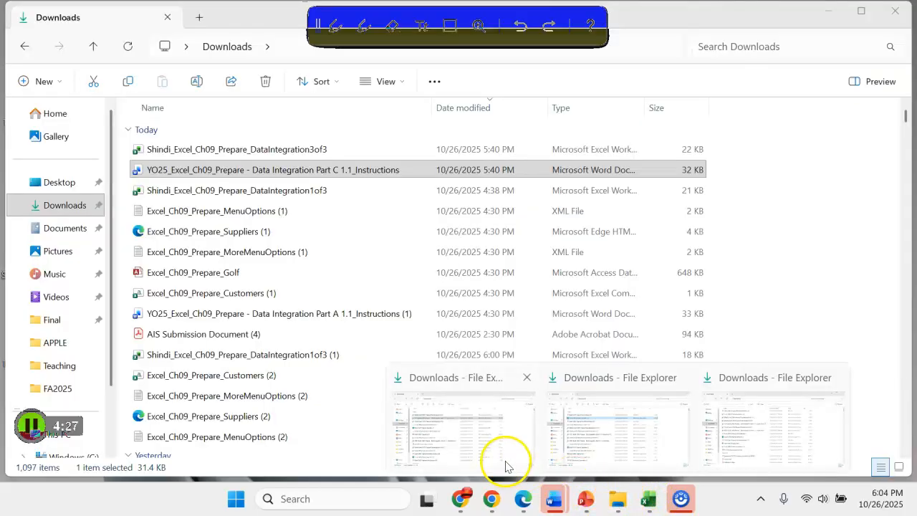
{"action": "left_click", "coordinate": [508, 466]}
{"action": "double_click", "coordinate": [282, 154]}
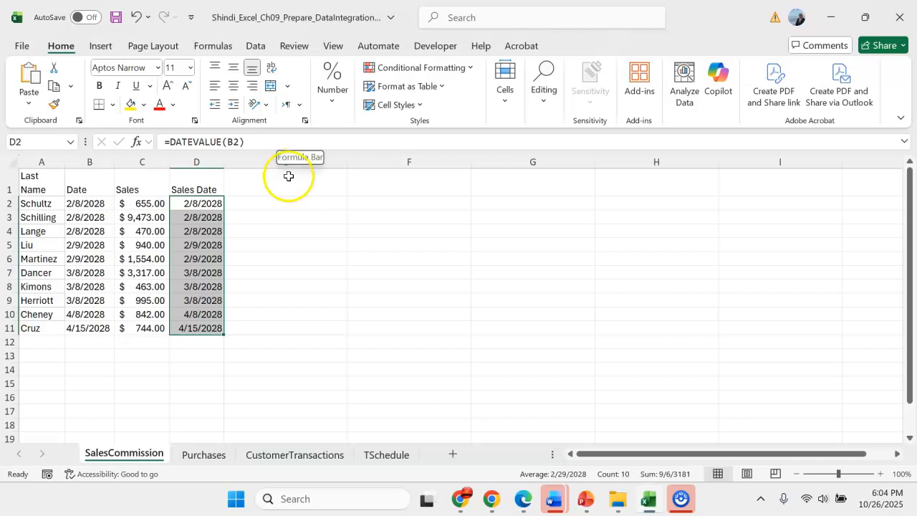
Step: Open the Excel_Ch09_Prepare_DataIntegration1of3 workbook from the Downloads folder and bring up the data commands on its Suppliers worksheet
{"action": "left_click", "coordinate": [836, 20]}
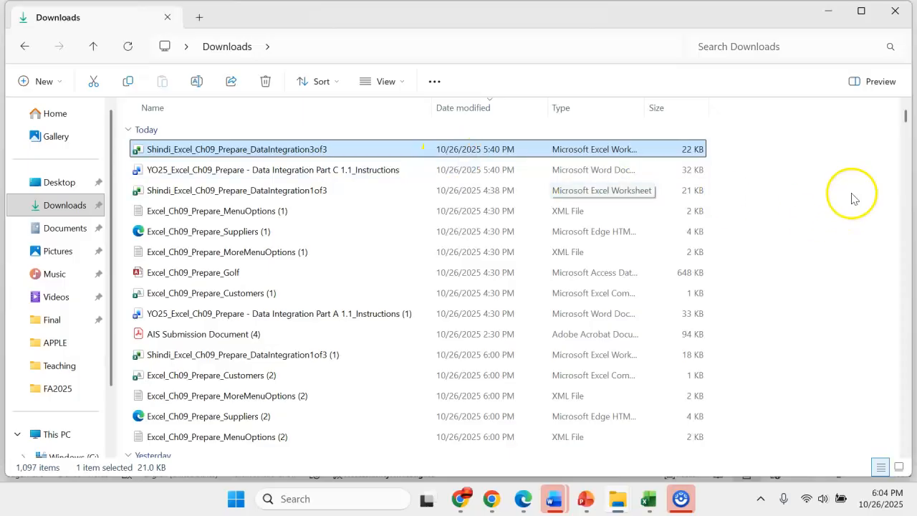
{"action": "double_click", "coordinate": [255, 191]}
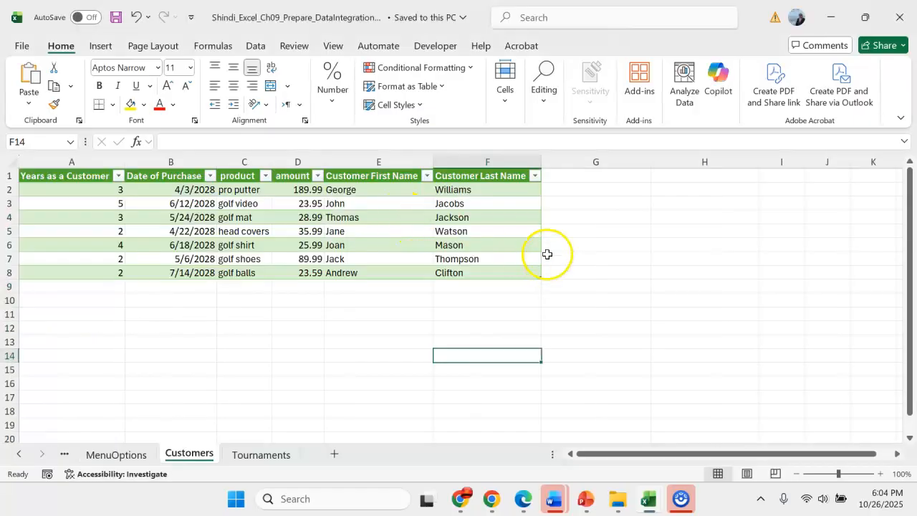
{"action": "left_click", "coordinate": [125, 456]}
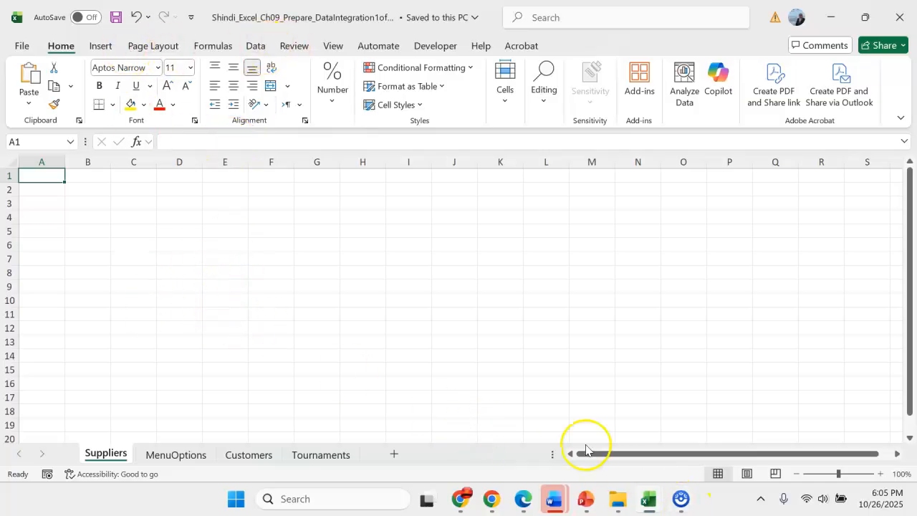
{"action": "left_click", "coordinate": [255, 47]}
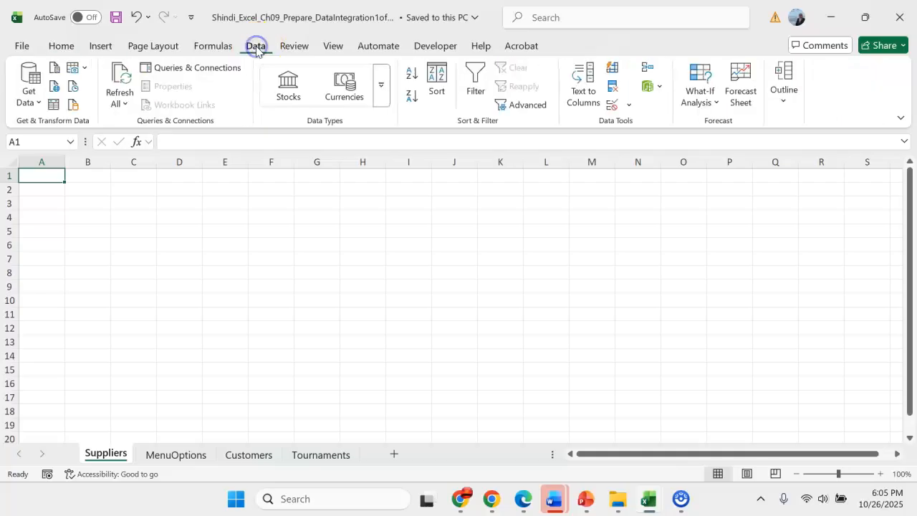
{"action": "left_click", "coordinate": [29, 103]}
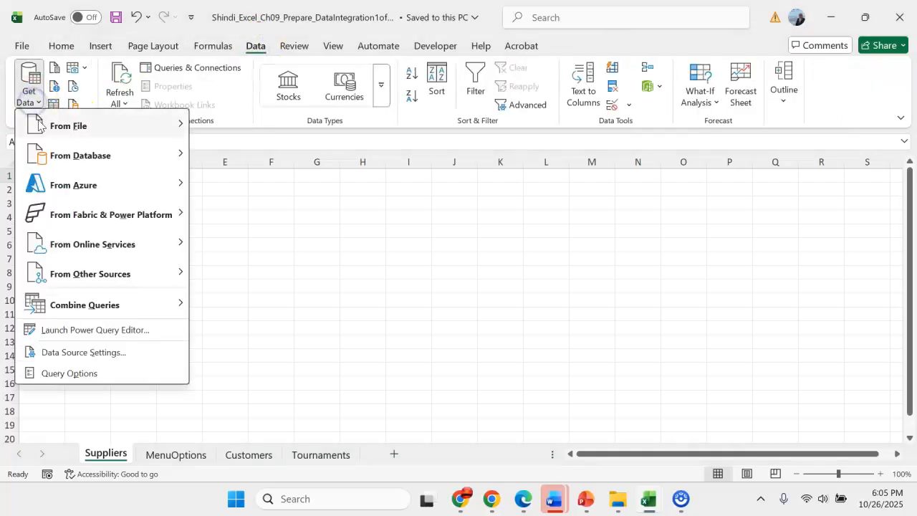
{"action": "mouse_move", "coordinate": [35, 124]}
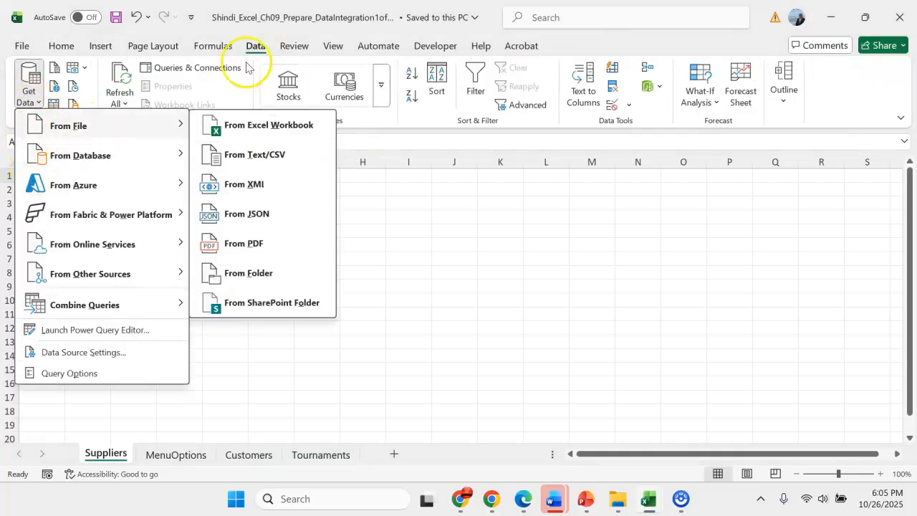
{"action": "left_click", "coordinate": [440, 227]}
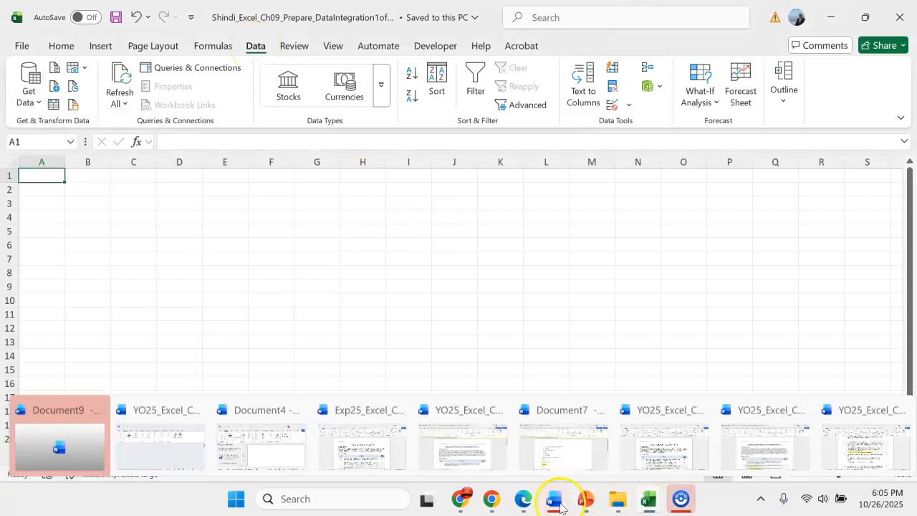
{"action": "left_click", "coordinate": [557, 328]}
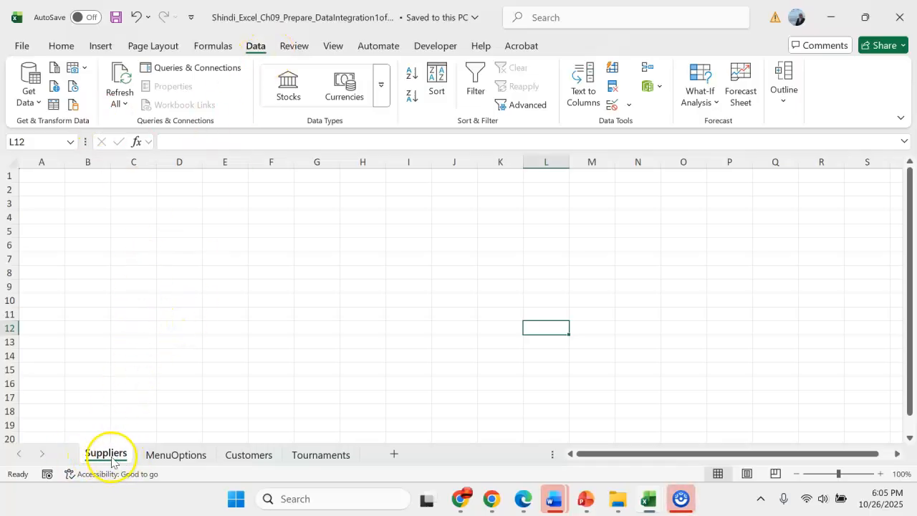
Step: Create a web query on the Suppliers worksheet using the copied path to Excel_Ch09_Prepare_Suppliers (1).htm as the URL
{"action": "left_click", "coordinate": [53, 89]}
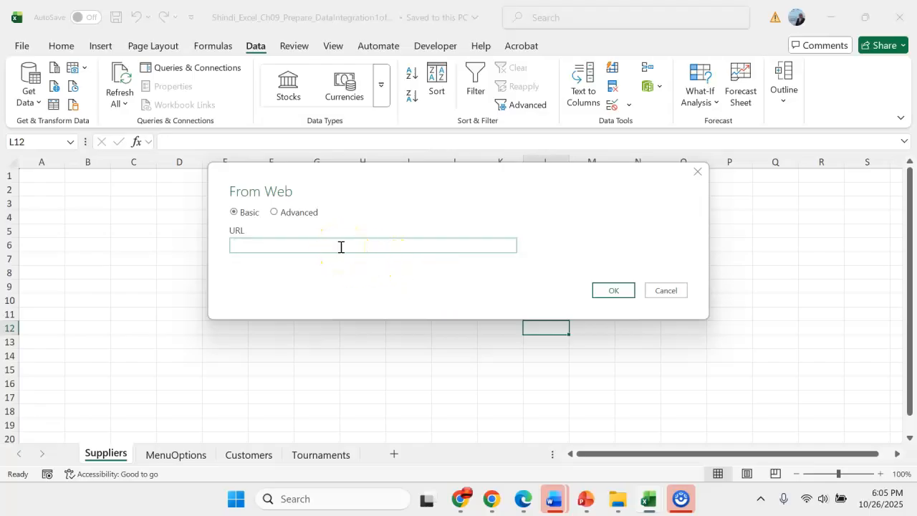
{"action": "key", "text": "ctrl+v"}
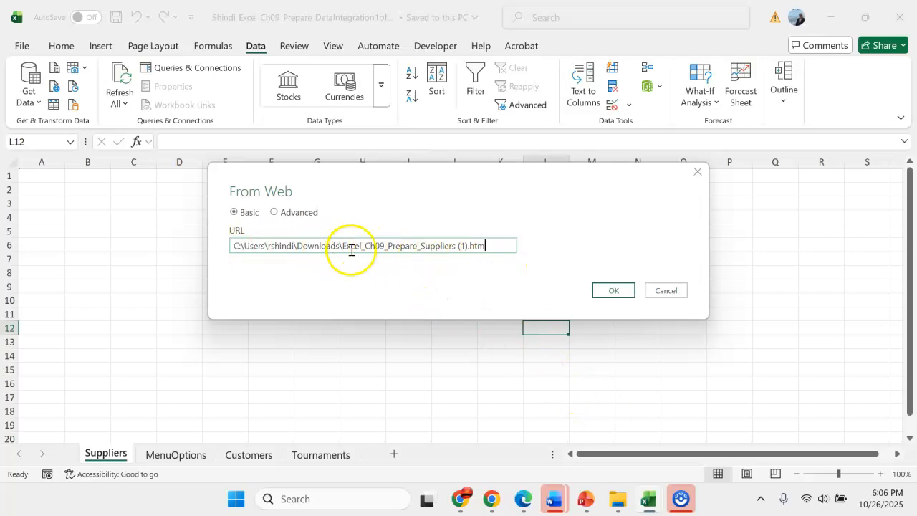
{"action": "left_click", "coordinate": [610, 294]}
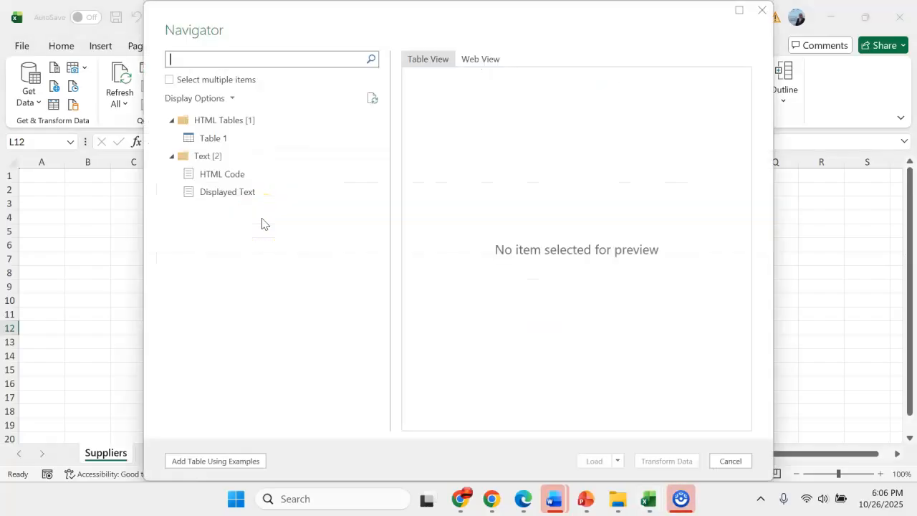
Step: Select Table 1 from the web page and, after checking step 3 of the Word instructions, open it for transformation in Power Query Editor
{"action": "left_click", "coordinate": [214, 140]}
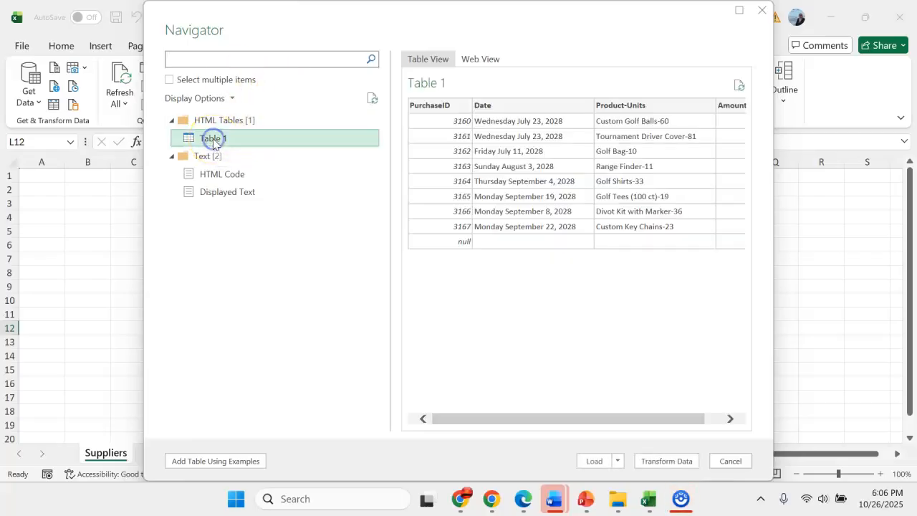
{"action": "left_click_drag", "start_coordinate": [510, 425], "coordinate": [474, 420]}
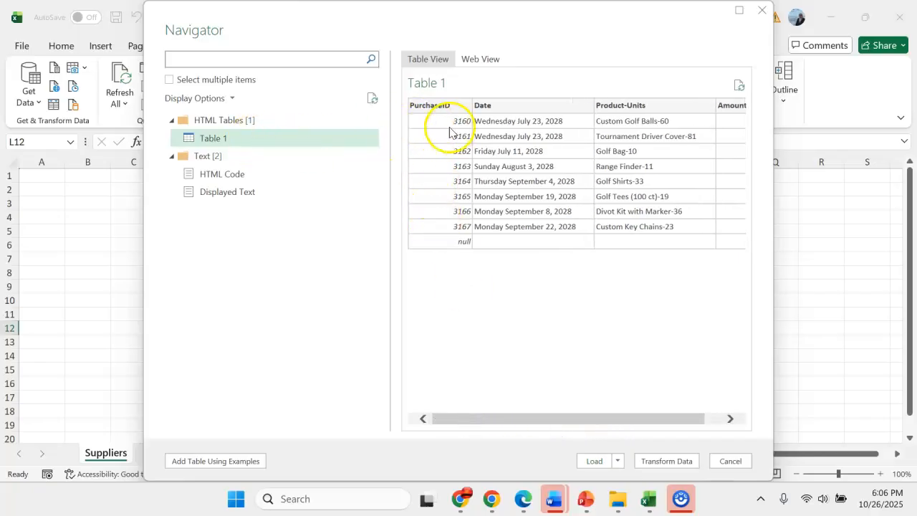
{"action": "mouse_move", "coordinate": [473, 426]}
{"action": "left_mouse_down"}
{"action": "mouse_move", "coordinate": [595, 426]}
{"action": "mouse_move", "coordinate": [458, 426]}
{"action": "left_mouse_up"}
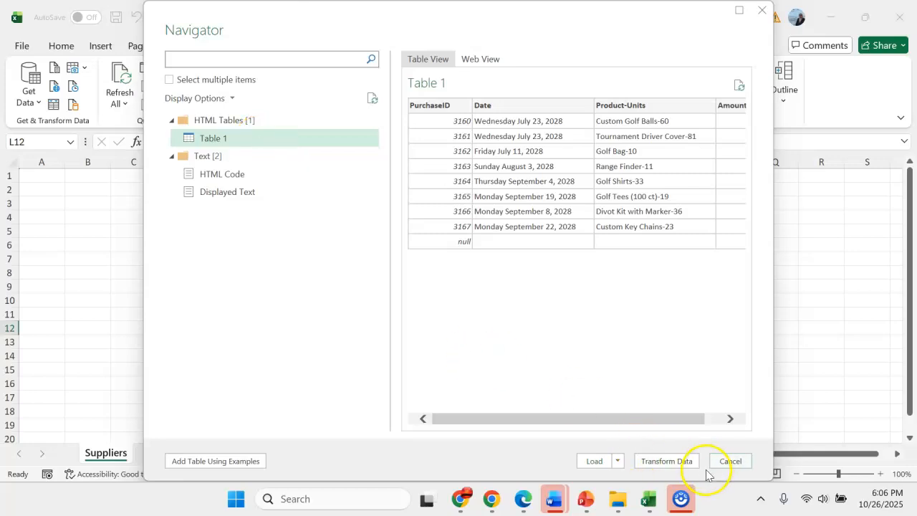
{"action": "mouse_move", "coordinate": [553, 500]}
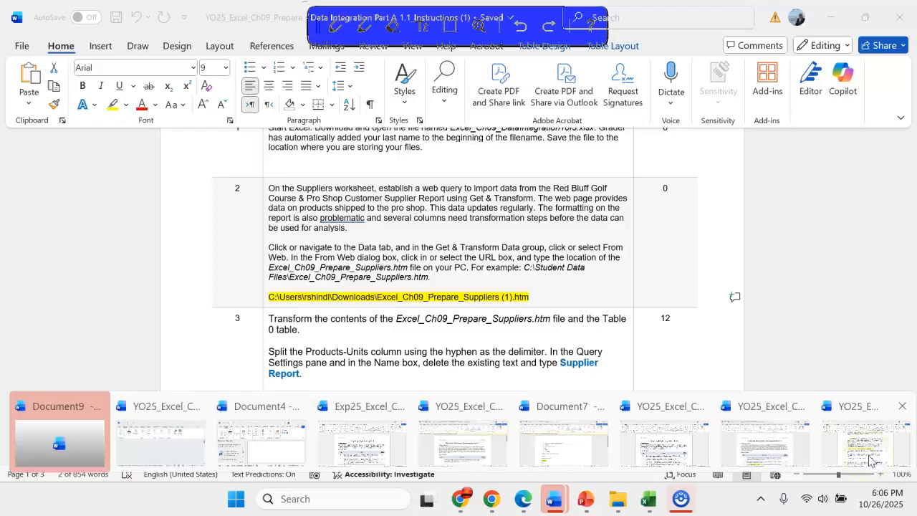
{"action": "left_click", "coordinate": [871, 458]}
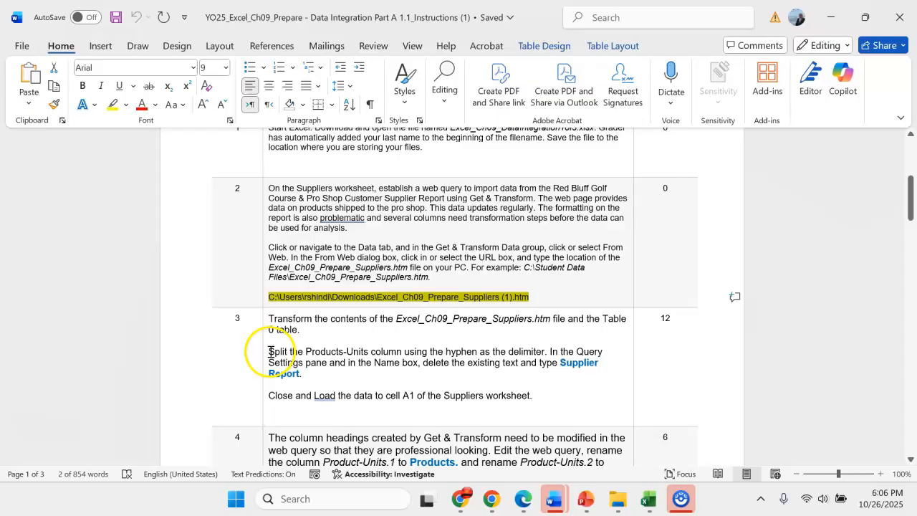
{"action": "left_click", "coordinate": [831, 16]}
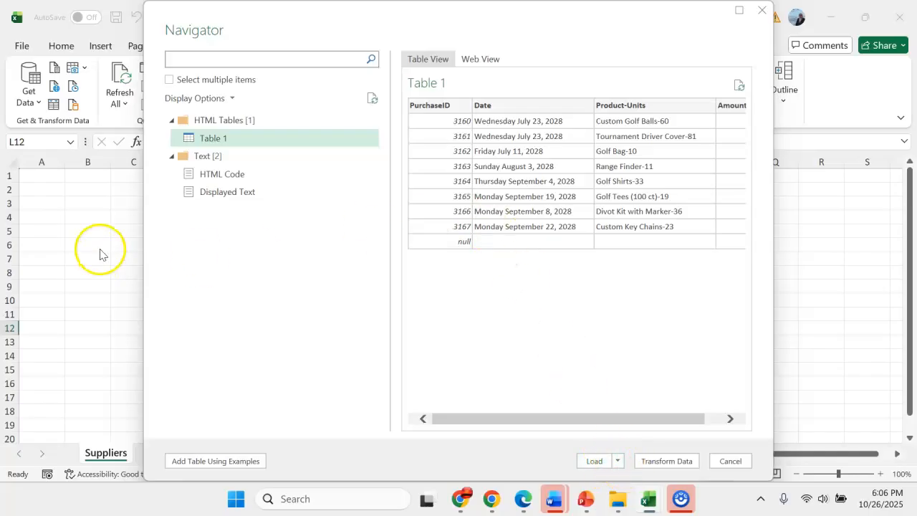
{"action": "left_click", "coordinate": [665, 461]}
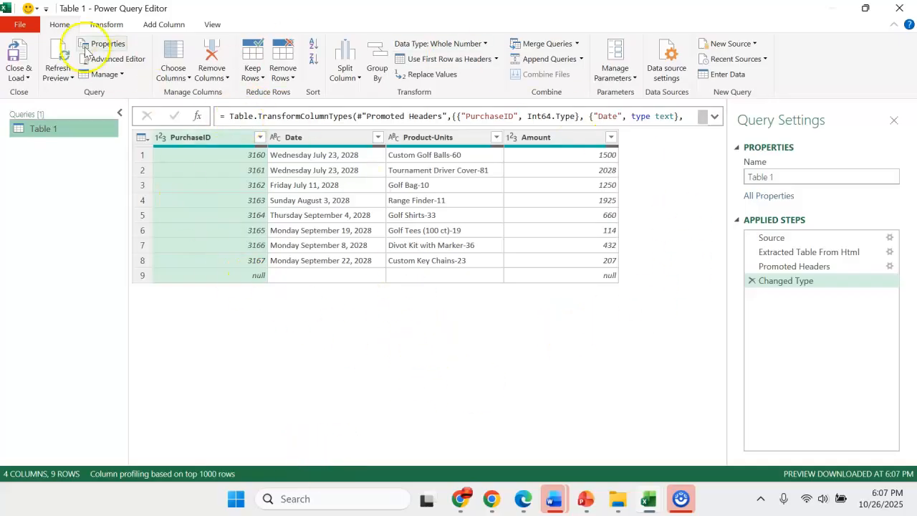
{"action": "left_click", "coordinate": [104, 26]}
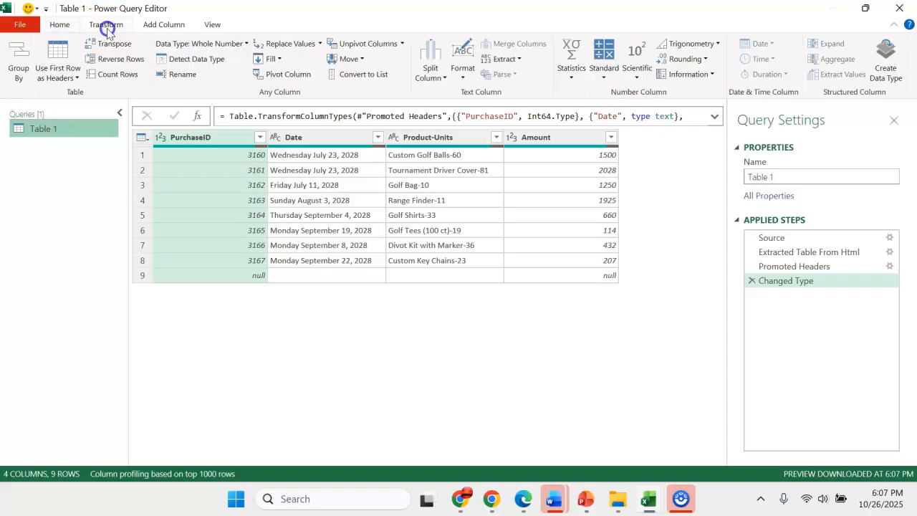
{"action": "left_click", "coordinate": [163, 27]}
{"action": "left_click", "coordinate": [212, 24]}
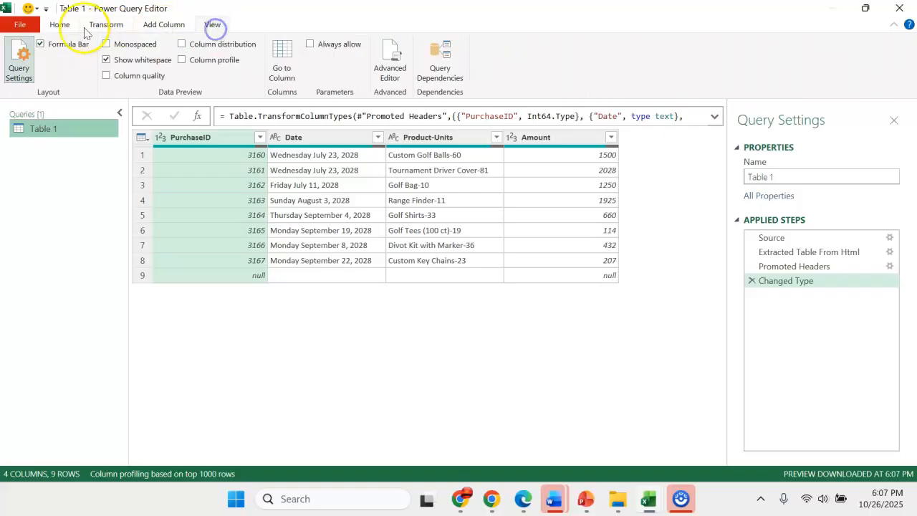
{"action": "left_click", "coordinate": [59, 24]}
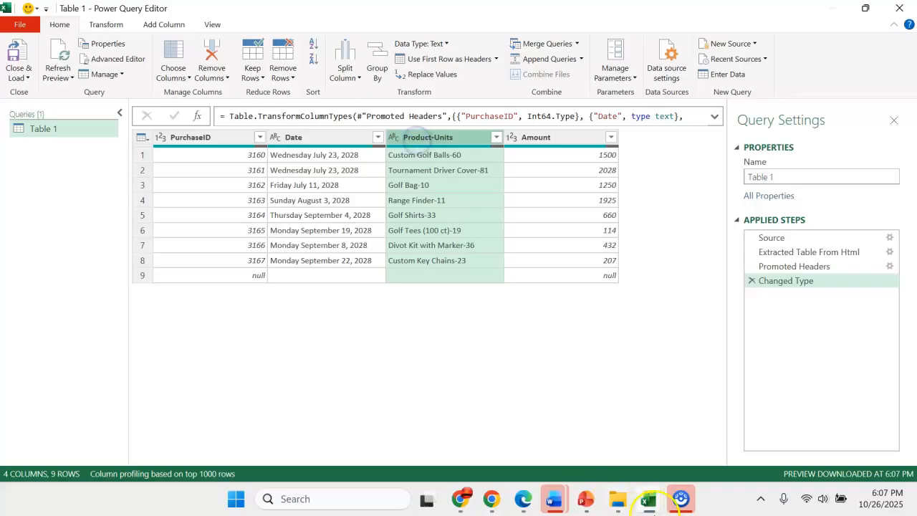
Step: Switch to the Part A instructions in Word and read the step 3 sentence on splitting the Products-Units column
{"action": "mouse_move", "coordinate": [554, 499]}
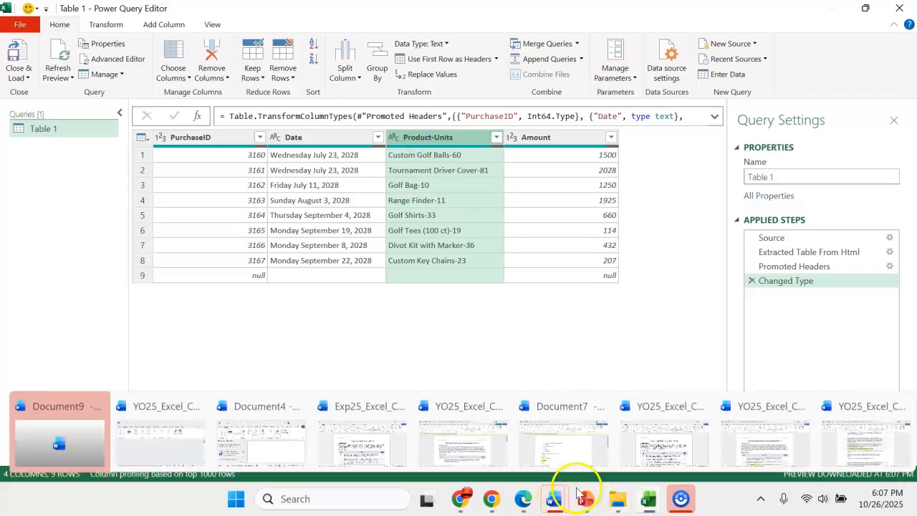
{"action": "left_click", "coordinate": [842, 446]}
{"action": "left_click", "coordinate": [310, 362]}
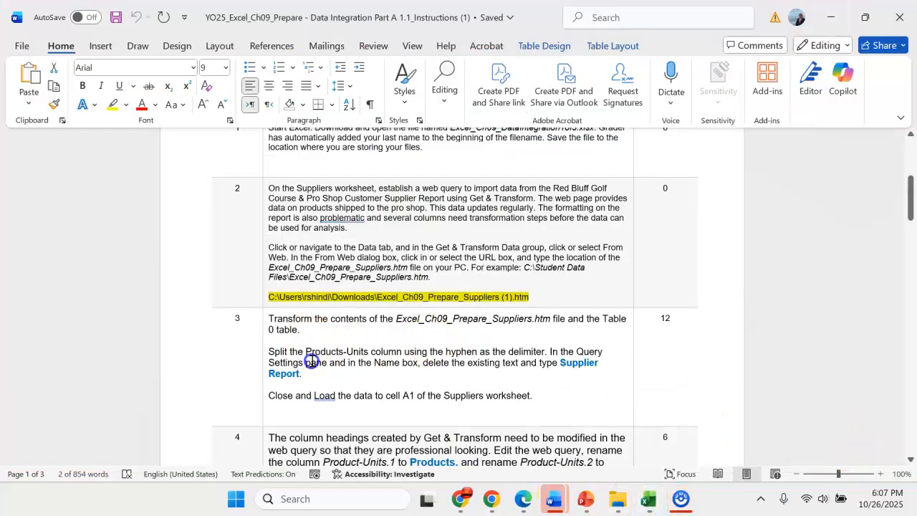
{"action": "left_click_drag", "start_coordinate": [268, 352], "coordinate": [332, 353]}
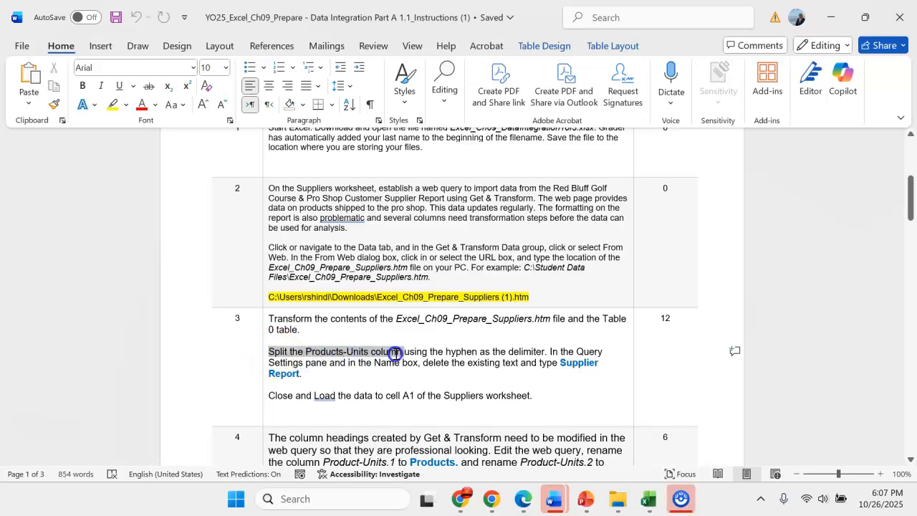
{"action": "left_click_drag", "start_coordinate": [395, 354], "coordinate": [510, 352]}
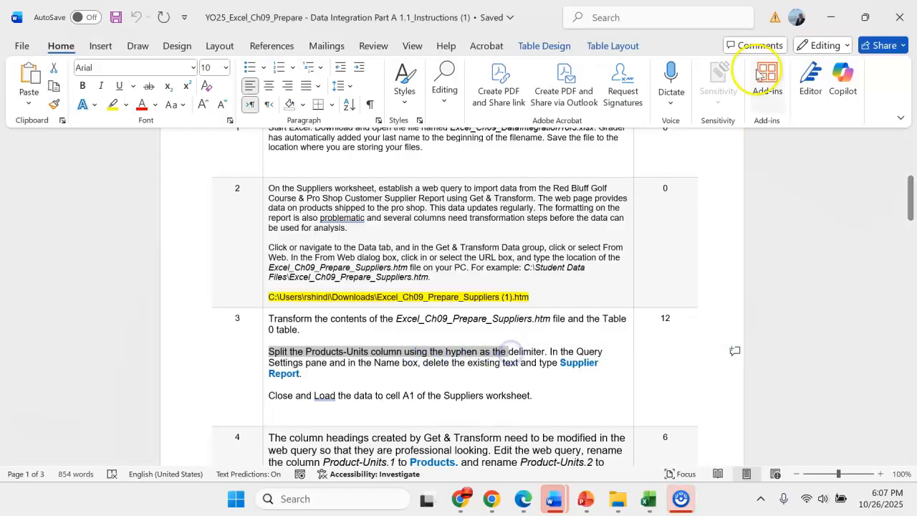
{"action": "left_click", "coordinate": [831, 16]}
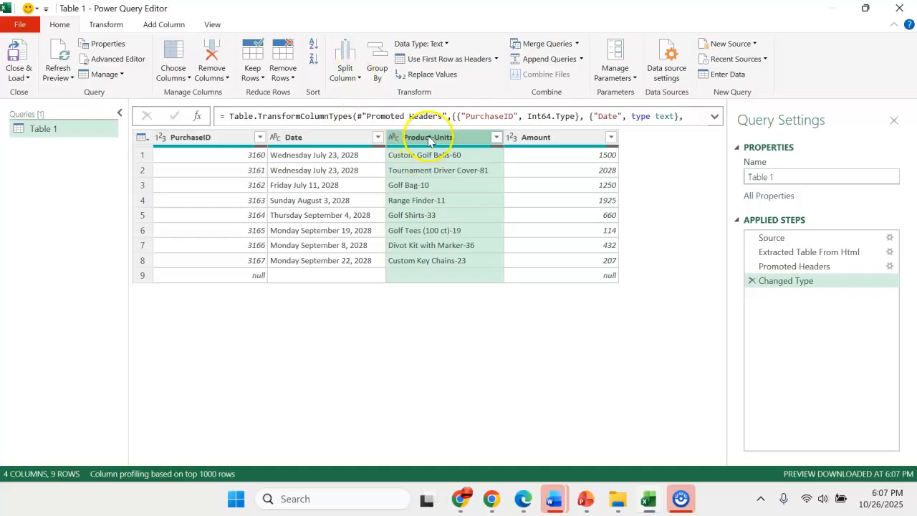
Step: Split the Product-Units column in Power Query Editor by a custom hyphen delimiter at each occurrence
{"action": "left_click", "coordinate": [352, 79]}
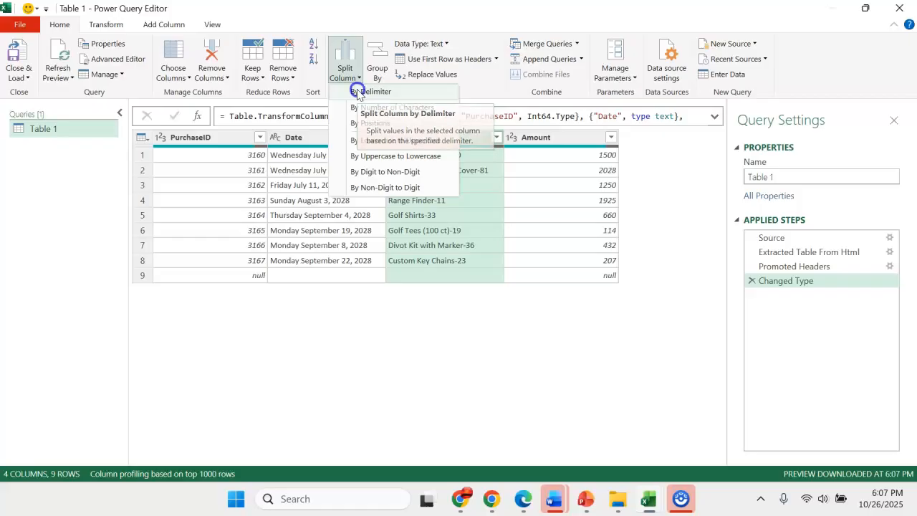
{"action": "left_click", "coordinate": [370, 91]}
{"action": "left_click", "coordinate": [276, 215]}
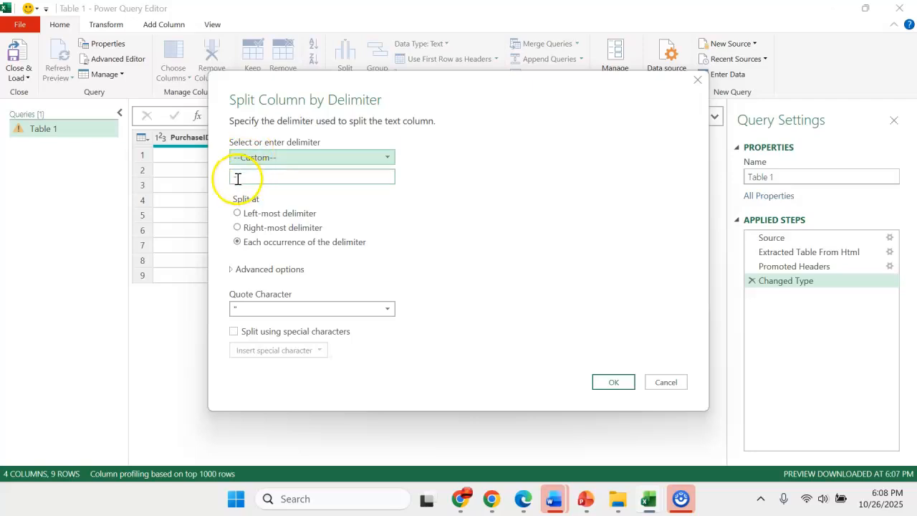
{"action": "left_click", "coordinate": [618, 385]}
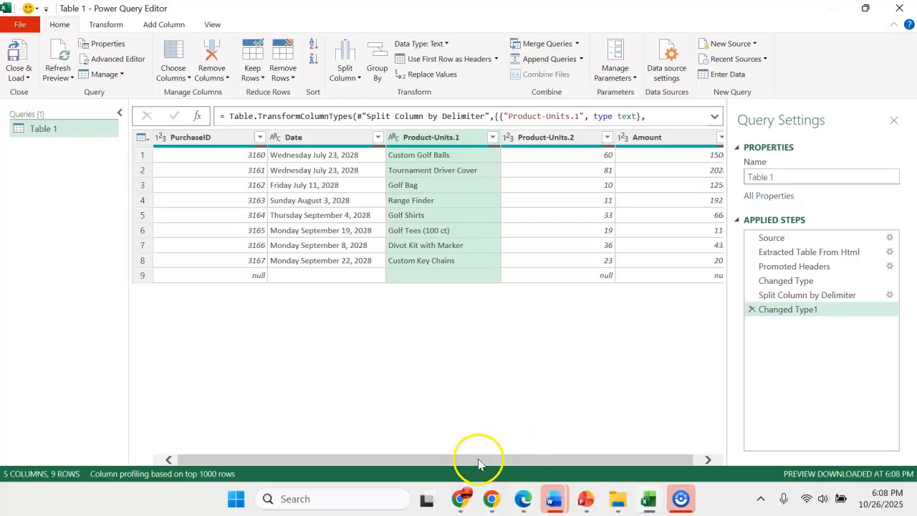
{"action": "left_click_drag", "start_coordinate": [513, 463], "coordinate": [520, 464]}
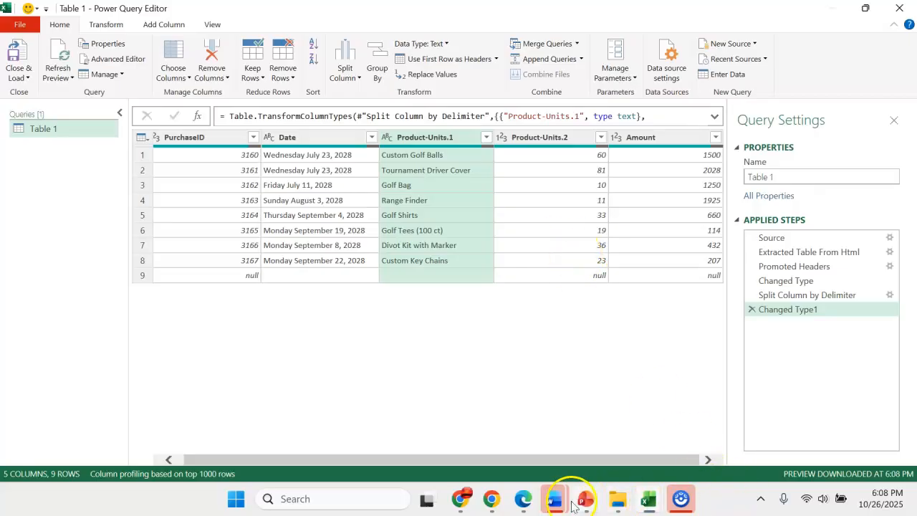
Step: Try to replace the query name with Supplier Report copied from step 3 of the Word instructions
{"action": "mouse_move", "coordinate": [556, 500]}
{"action": "left_click", "coordinate": [867, 452]}
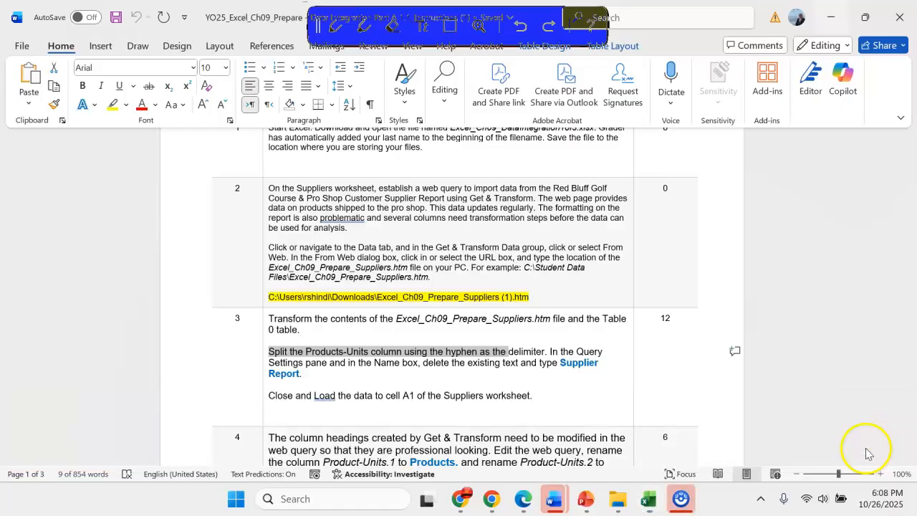
{"action": "left_click", "coordinate": [303, 376]}
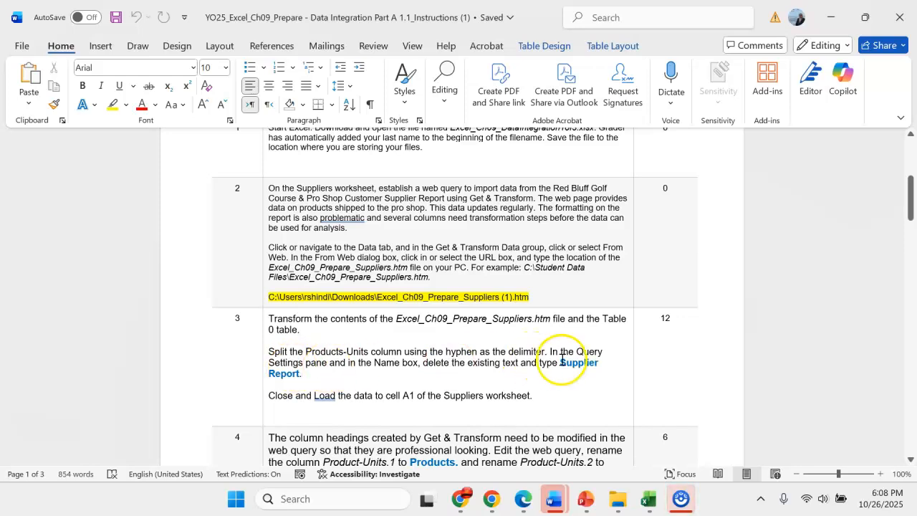
{"action": "left_click_drag", "start_coordinate": [562, 364], "coordinate": [567, 371]}
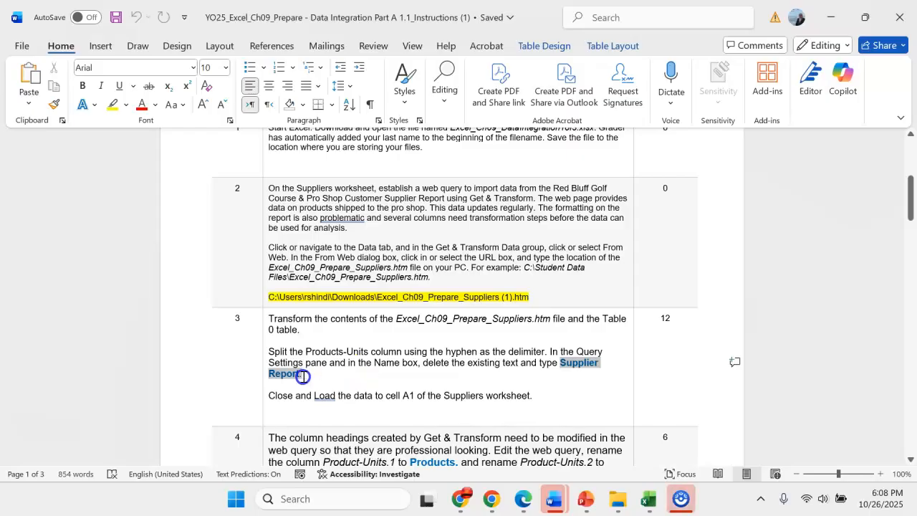
{"action": "left_click_drag", "start_coordinate": [298, 374], "coordinate": [300, 374]}
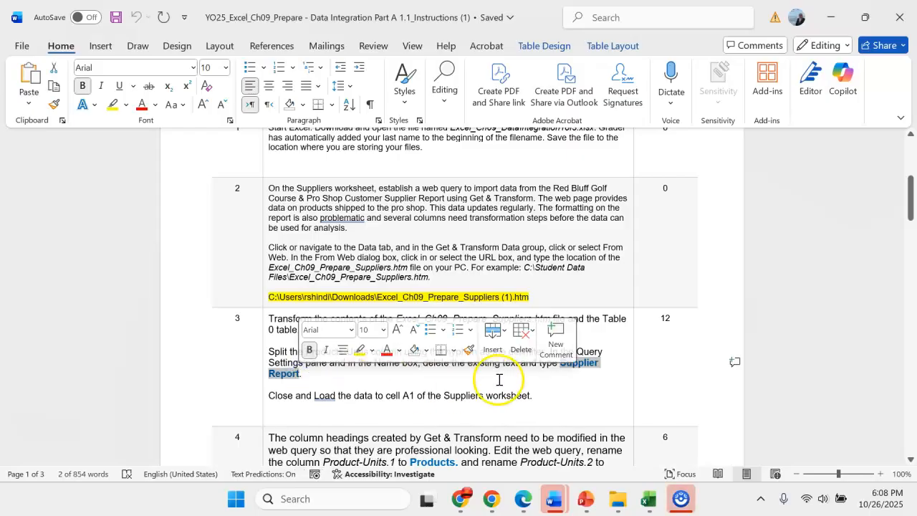
{"action": "left_click", "coordinate": [831, 17]}
{"action": "left_click", "coordinate": [783, 176]}
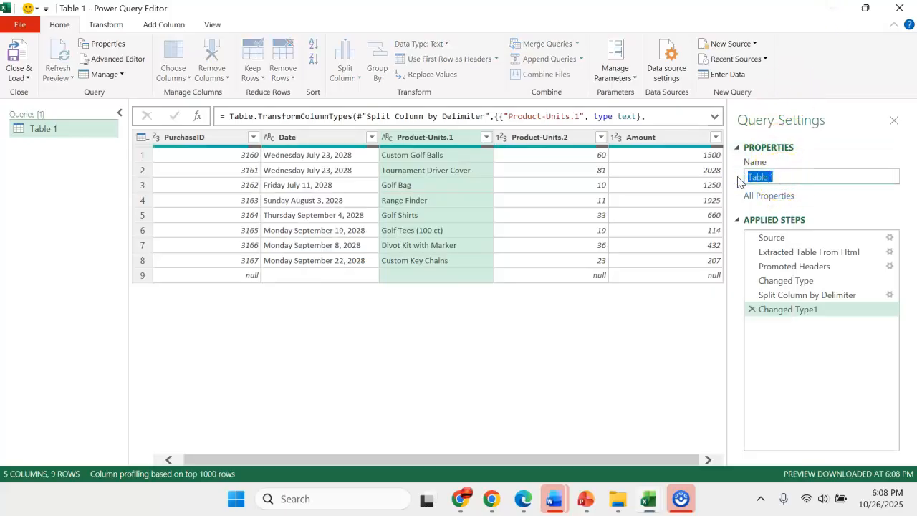
{"action": "key", "text": "ctrl+v"}
{"action": "left_click", "coordinate": [847, 179]}
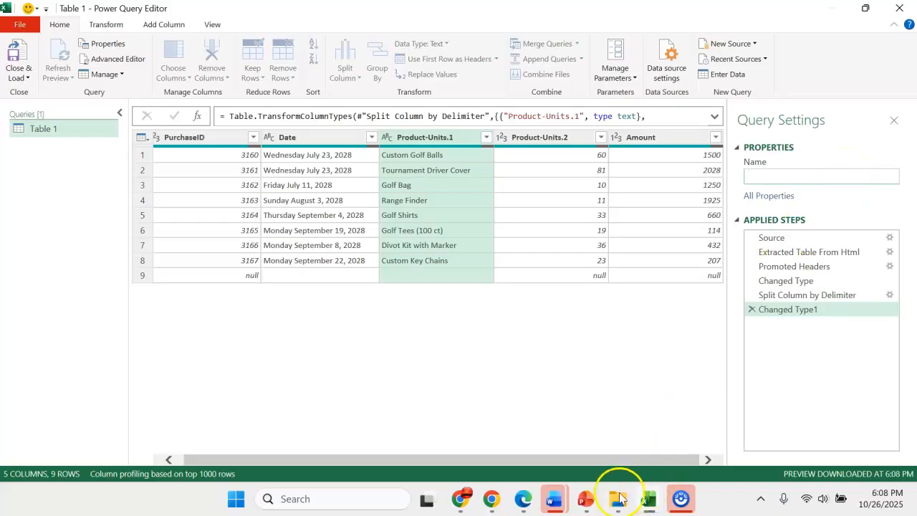
Step: Copy Supplier Report from step 3 of the Word instructions again and enter it as the query name in Power Query Editor
{"action": "mouse_move", "coordinate": [553, 499]}
{"action": "left_click", "coordinate": [850, 444]}
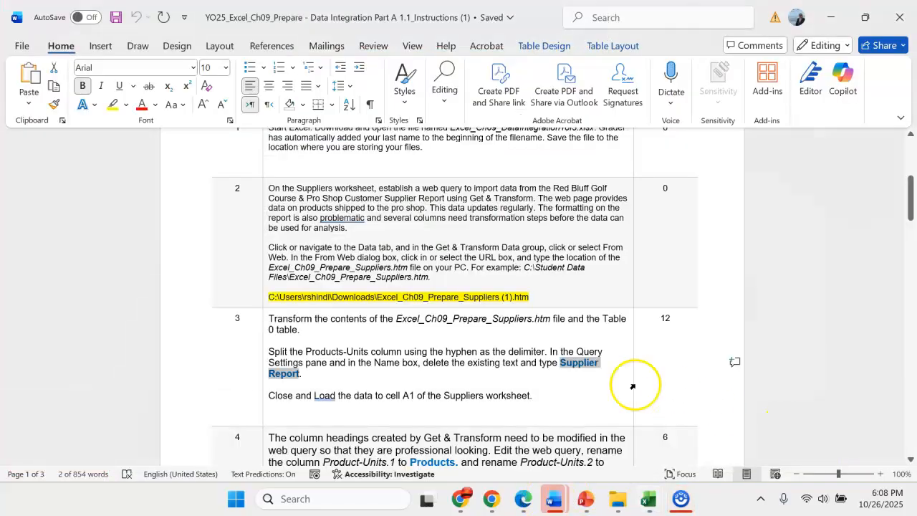
{"action": "left_click_drag", "start_coordinate": [561, 364], "coordinate": [300, 374]}
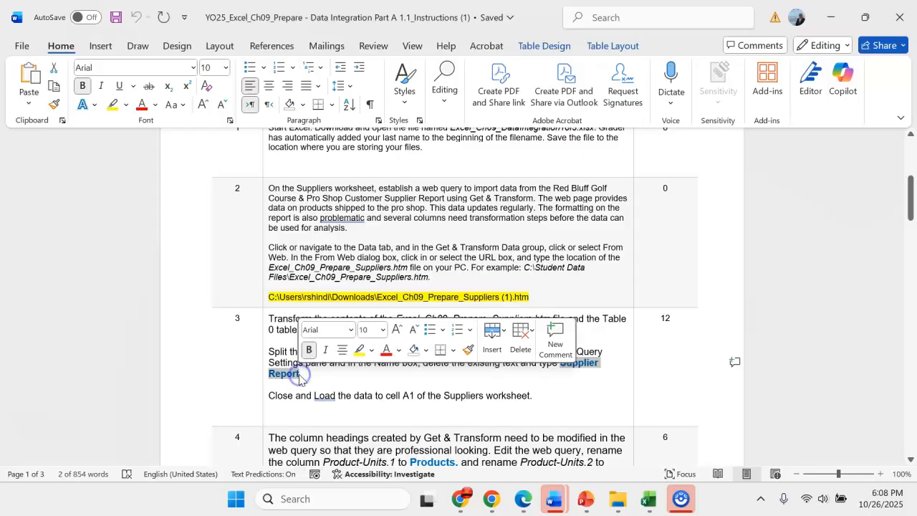
{"action": "left_click", "coordinate": [831, 16]}
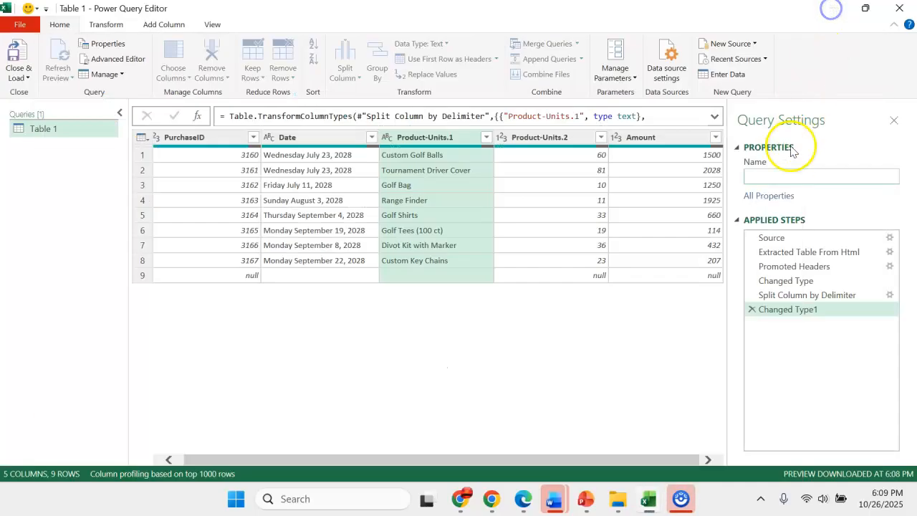
{"action": "left_click", "coordinate": [749, 177]}
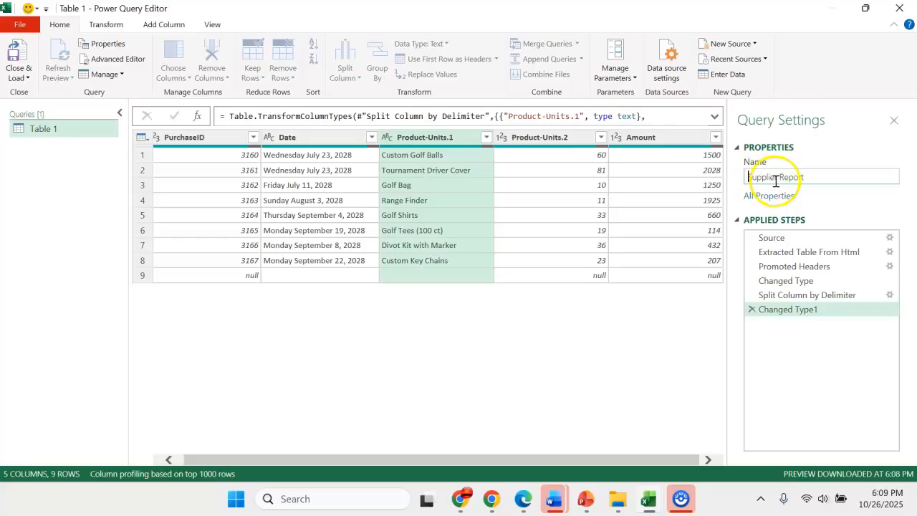
Step: Check the load instruction in Word, and use Close & Load To on the query, choosing a table in the existing worksheet
{"action": "key", "text": "alt+Tab"}
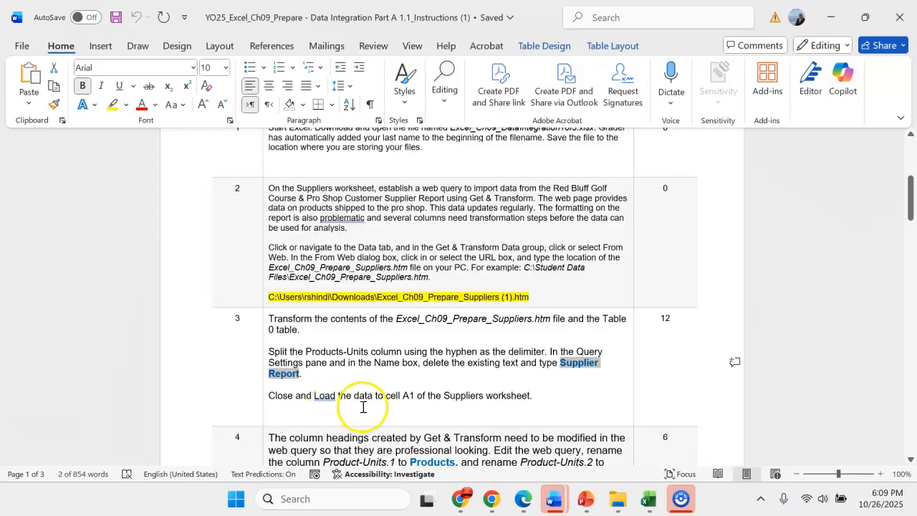
{"action": "key", "text": "alt+Tab"}
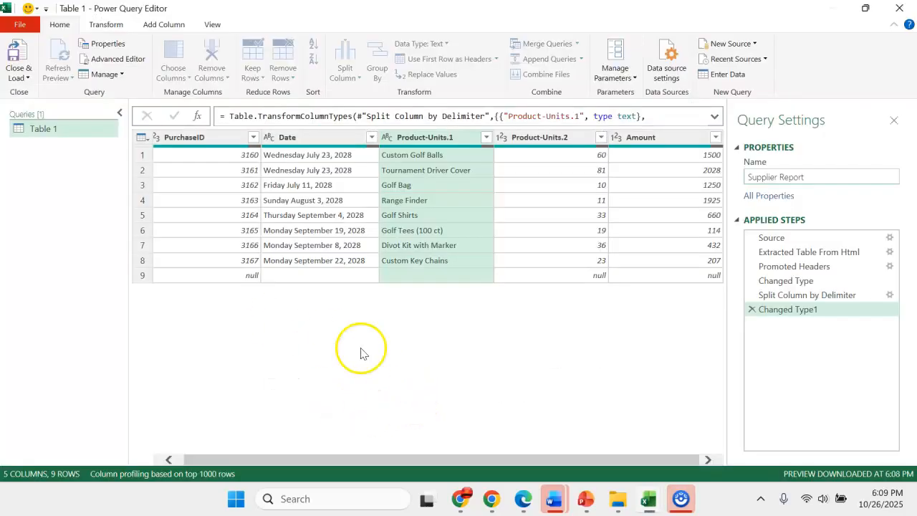
{"action": "left_click", "coordinate": [21, 77]}
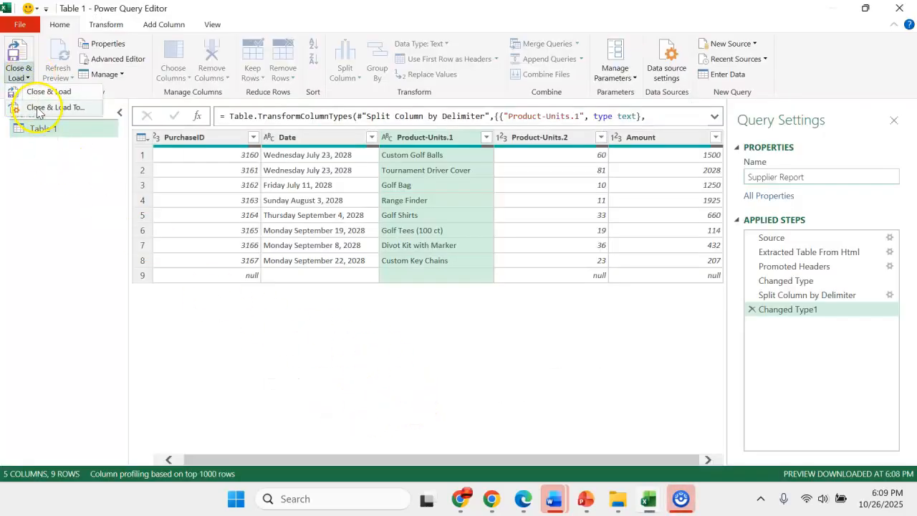
{"action": "left_click", "coordinate": [38, 107]}
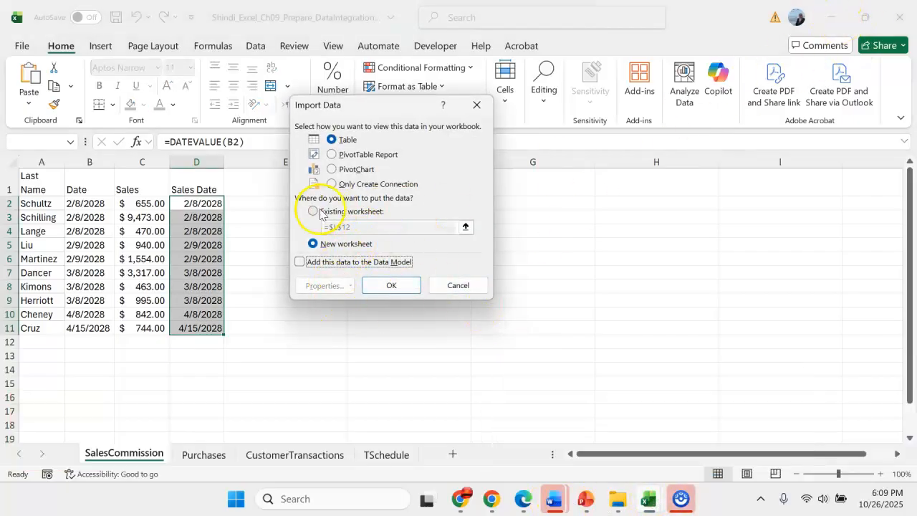
{"action": "left_click", "coordinate": [313, 211]}
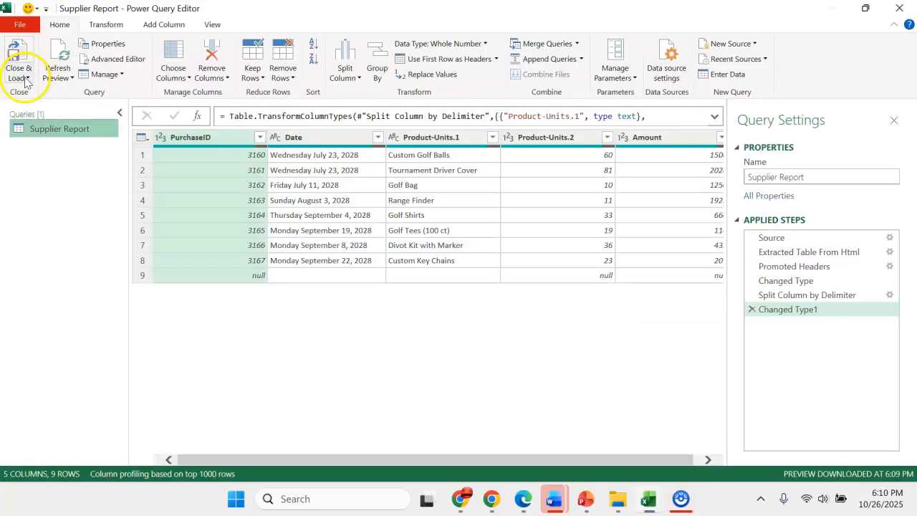
Step: Close Power Query Editor and load the Supplier Report query as a table into cell A1 of the existing Suppliers worksheet
{"action": "left_click", "coordinate": [25, 79]}
{"action": "left_click", "coordinate": [32, 90]}
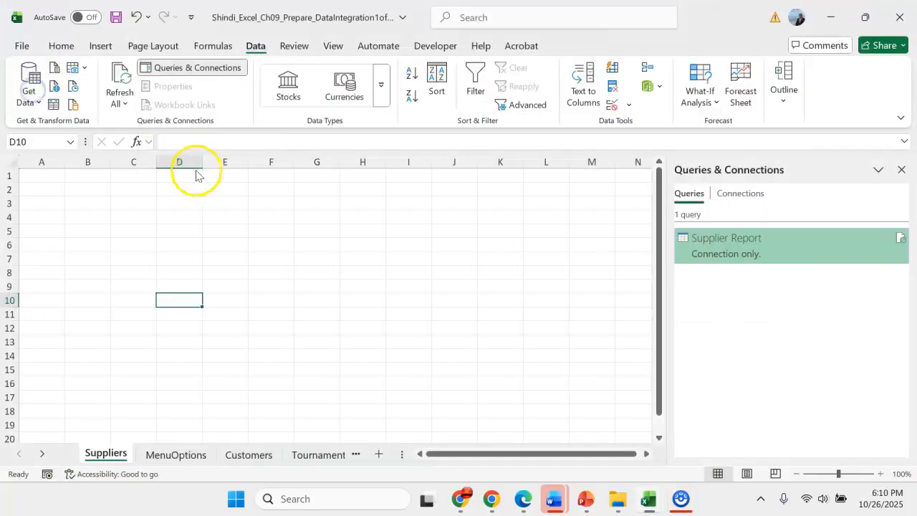
{"action": "left_click", "coordinate": [44, 177]}
{"action": "left_click", "coordinate": [717, 253]}
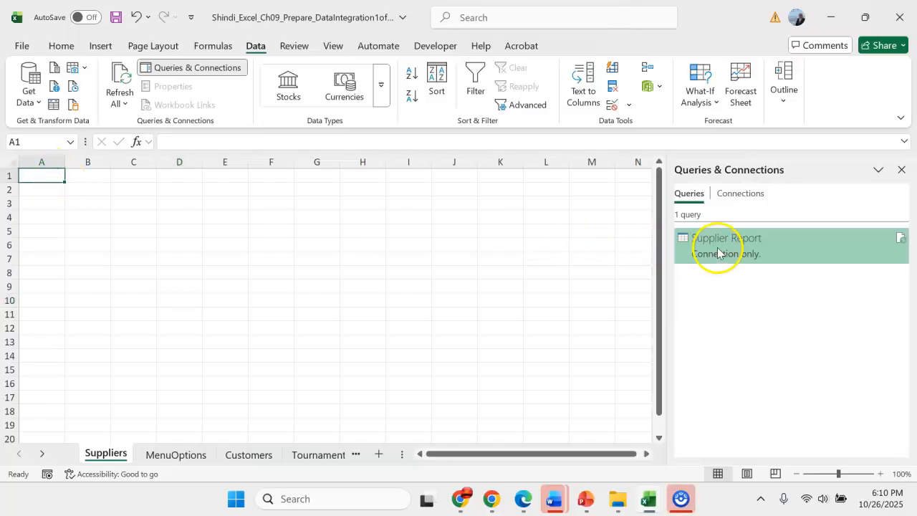
{"action": "mouse_move", "coordinate": [719, 252]}
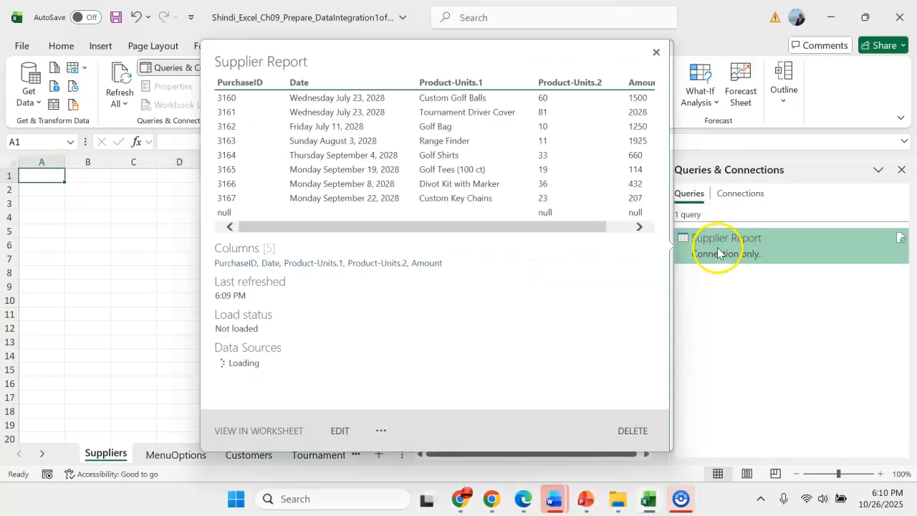
{"action": "left_click", "coordinate": [381, 431]}
{"action": "left_click", "coordinate": [409, 394]}
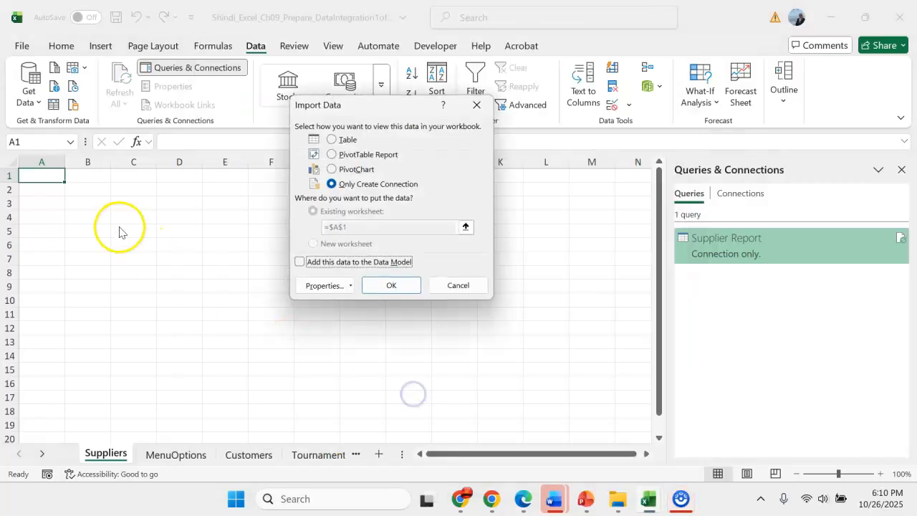
{"action": "left_click", "coordinate": [330, 140]}
{"action": "left_click", "coordinate": [334, 227]}
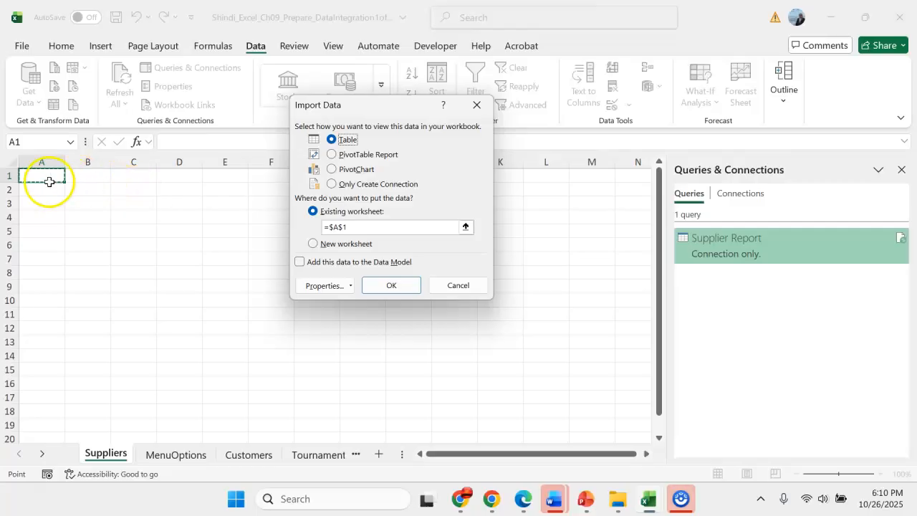
{"action": "left_click", "coordinate": [385, 287]}
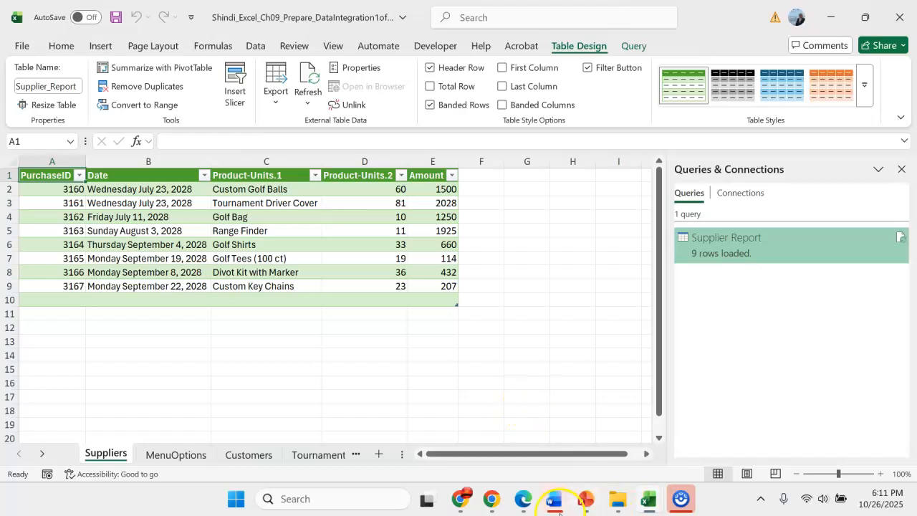
Step: Switch to the Part A instructions in Word, review step 3 and bring step 4 on renaming the column headings into view
{"action": "mouse_move", "coordinate": [556, 501]}
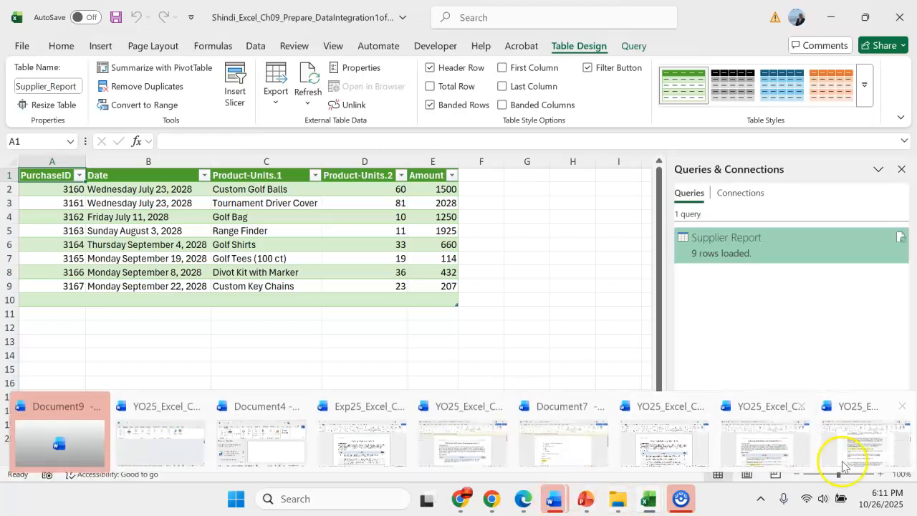
{"action": "left_click", "coordinate": [844, 466]}
{"action": "left_click", "coordinate": [412, 337]}
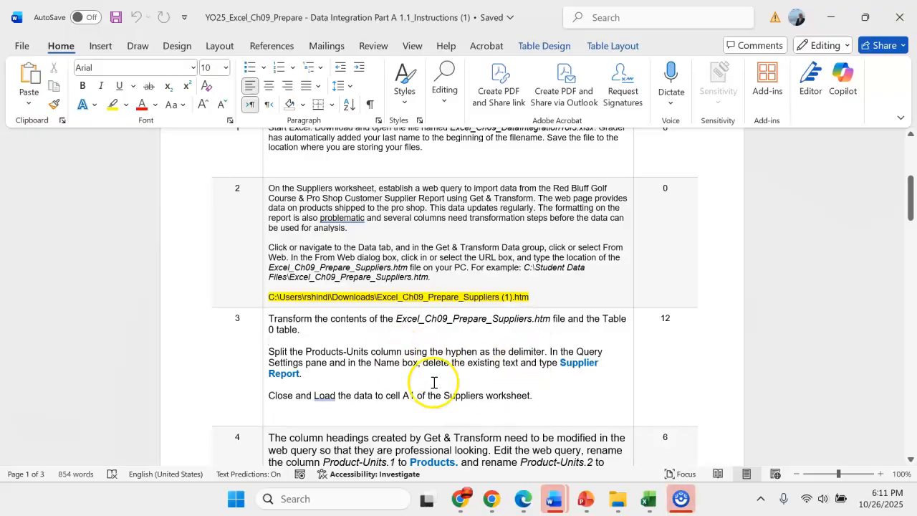
{"action": "left_click_drag", "start_coordinate": [909, 200], "coordinate": [908, 219]}
{"action": "left_click_drag", "start_coordinate": [534, 276], "coordinate": [266, 198]}
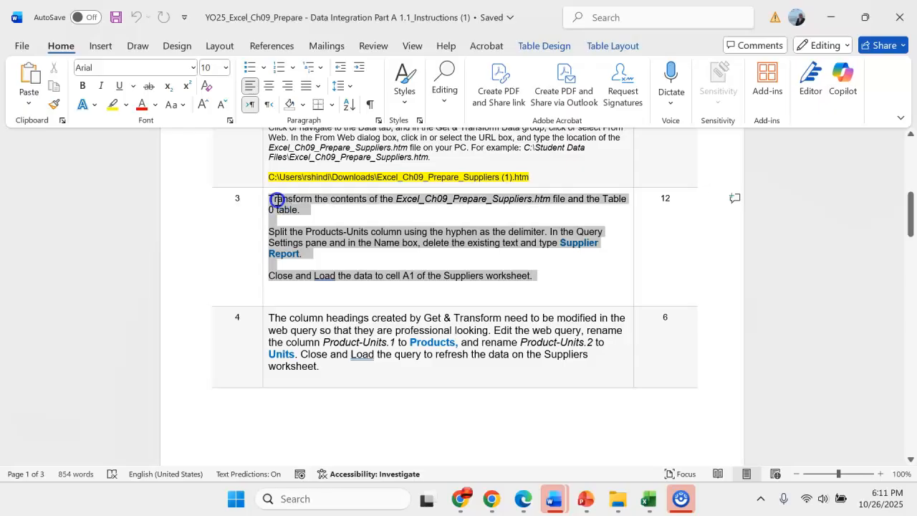
{"action": "left_click", "coordinate": [318, 267]}
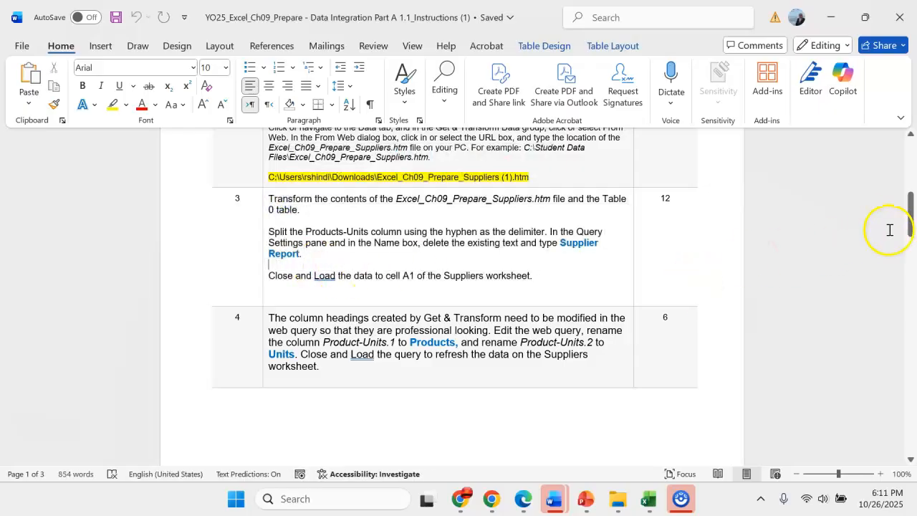